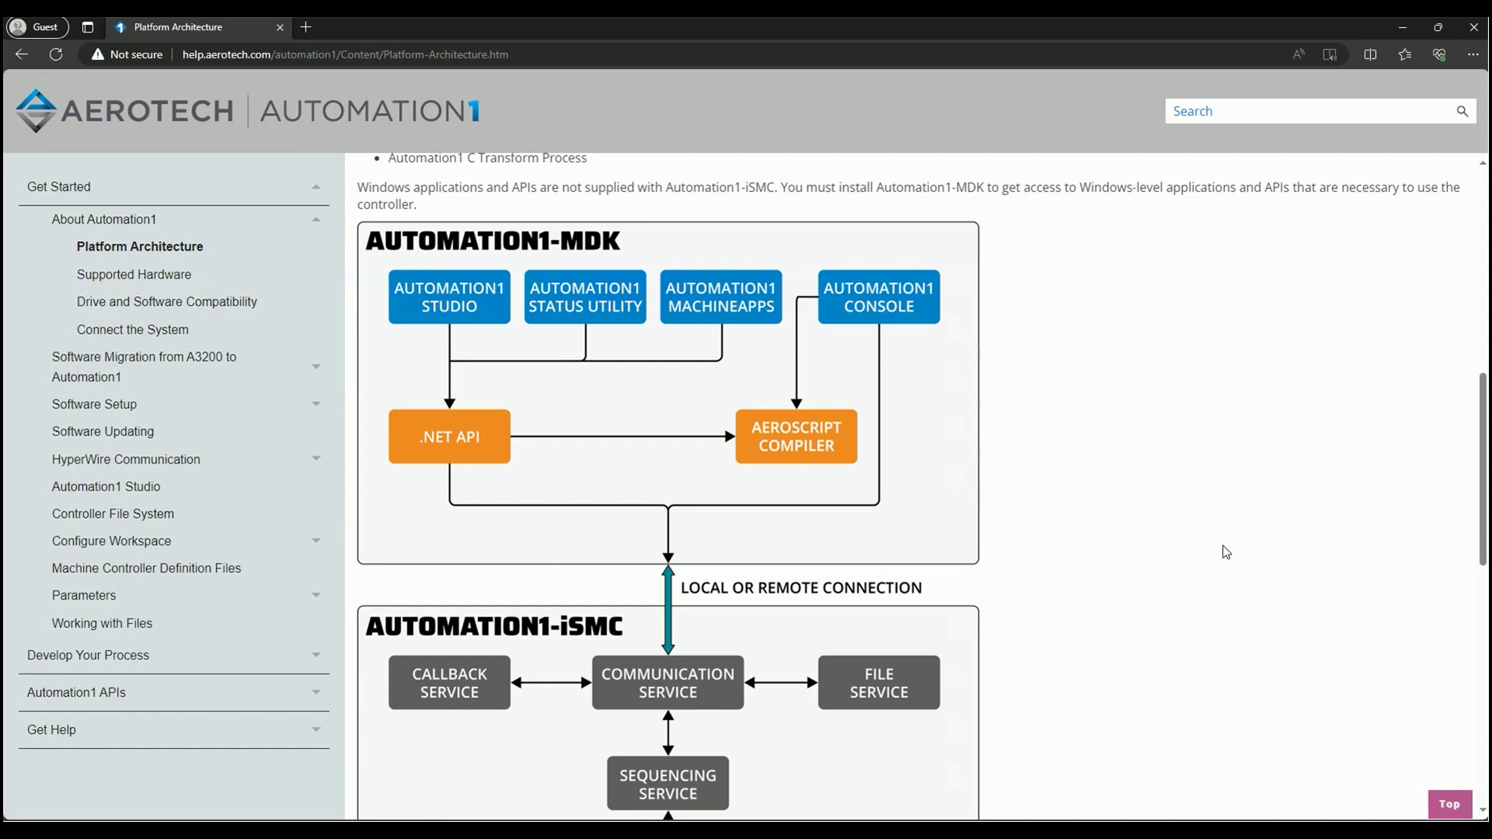
- Scroll down the Platform Architecture diagram to the drives, then back up
{"action": "scroll", "coordinate": [1224, 591], "scroll_direction": "down", "scroll_amount": 1}
{"action": "scroll", "coordinate": [1212, 585], "scroll_direction": "down", "scroll_amount": 2}
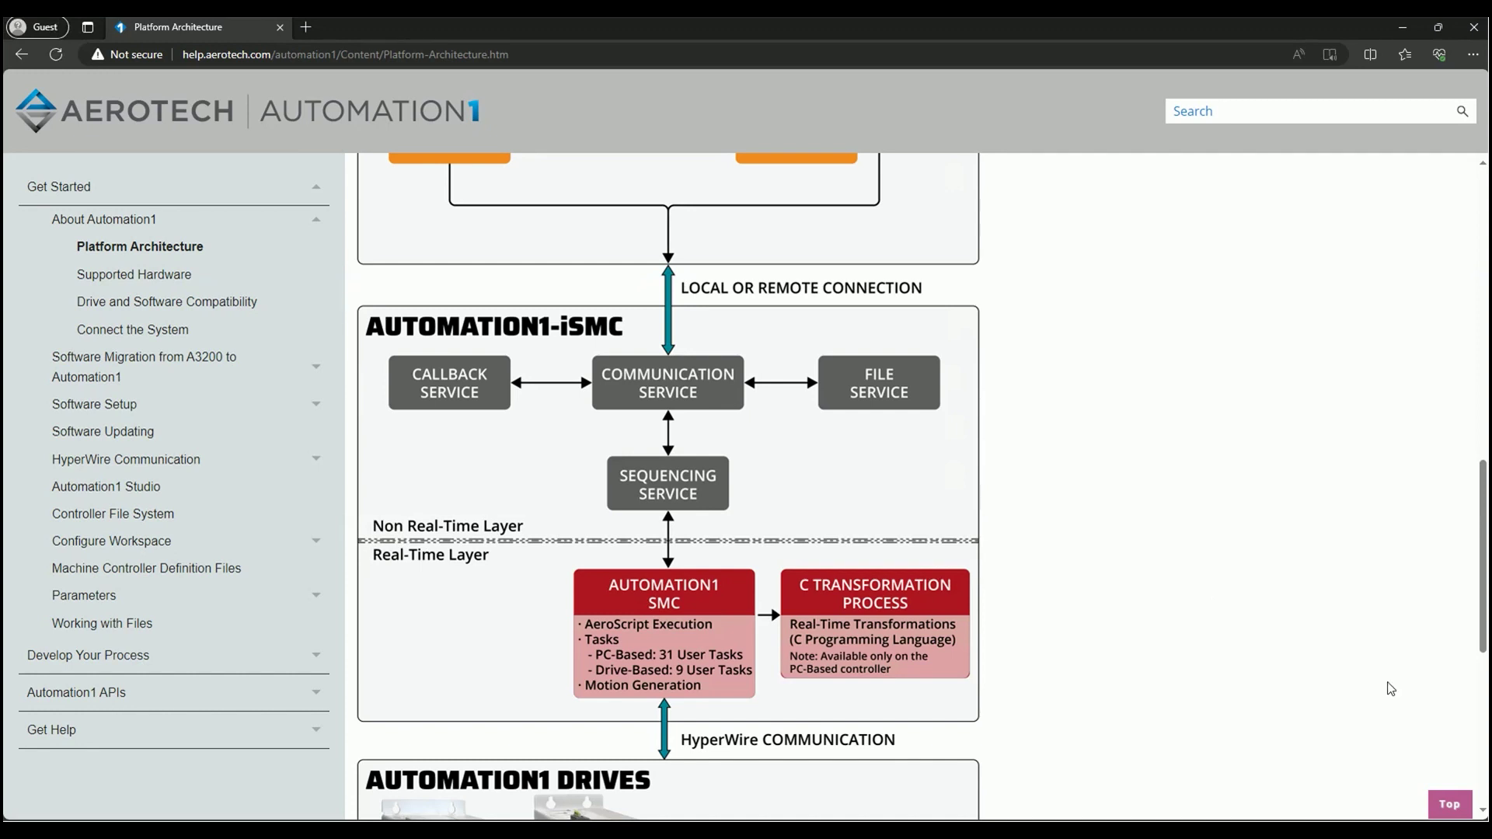
{"action": "scroll", "coordinate": [1228, 594], "scroll_direction": "down", "scroll_amount": 2}
{"action": "scroll", "coordinate": [1184, 587], "scroll_direction": "down", "scroll_amount": 1}
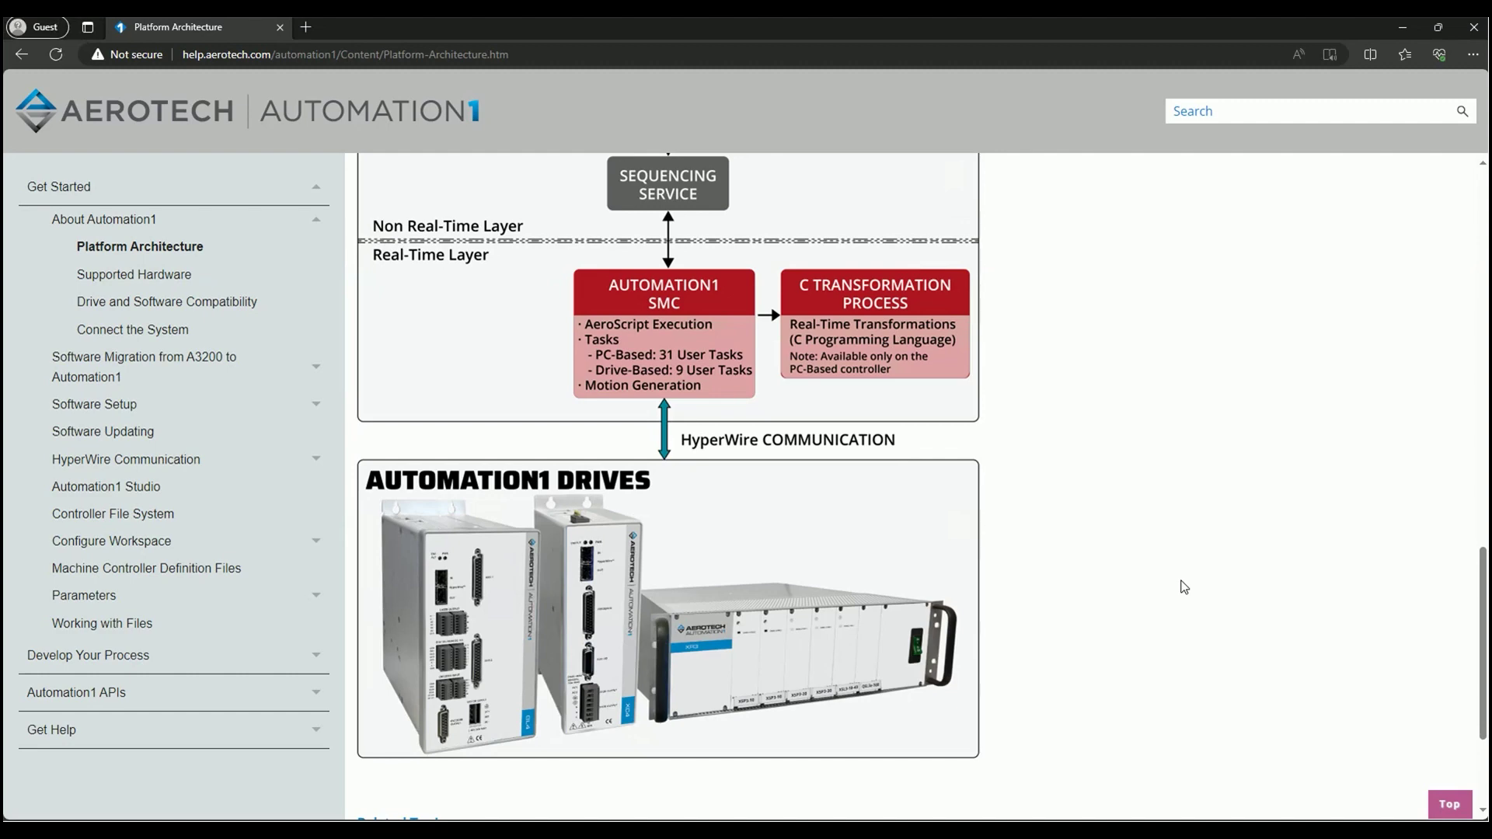
{"action": "scroll", "coordinate": [1128, 614], "scroll_direction": "up", "scroll_amount": 2}
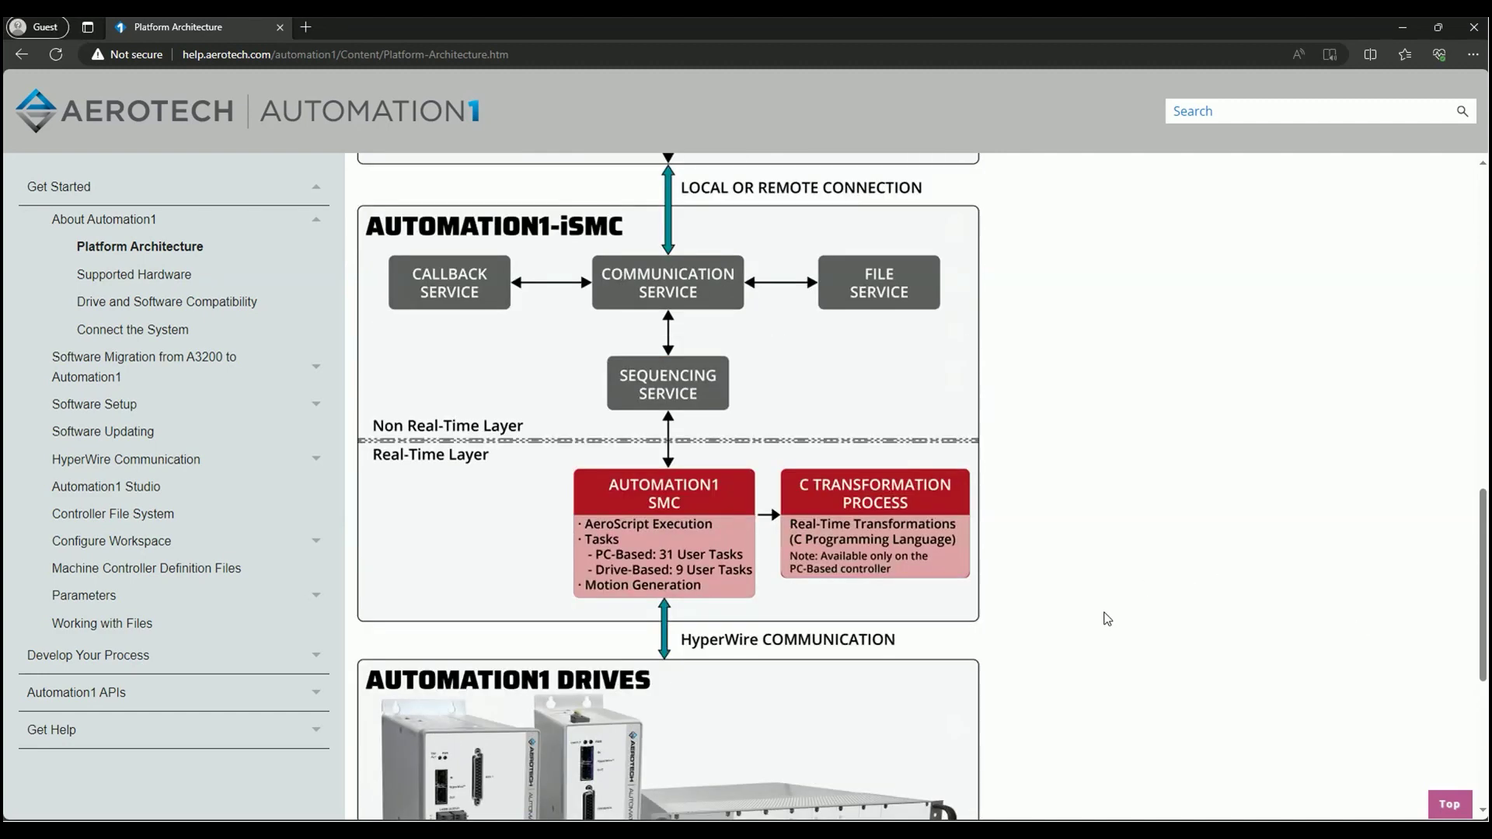
{"action": "scroll", "coordinate": [1105, 625], "scroll_direction": "up", "scroll_amount": 2}
{"action": "scroll", "coordinate": [1096, 626], "scroll_direction": "up", "scroll_amount": 1}
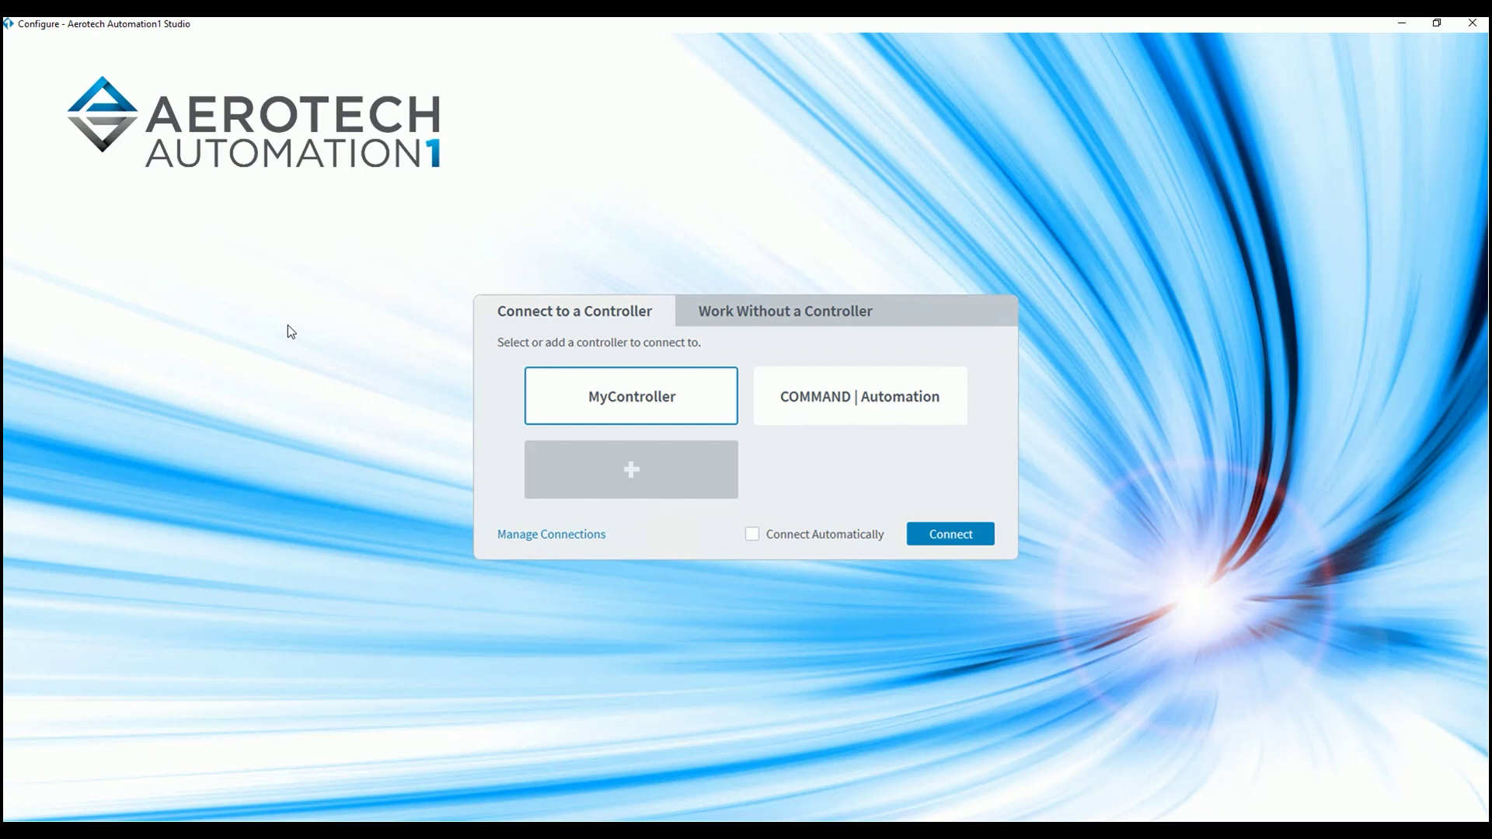
- Connect to MyController from the start screen
{"action": "left_click", "coordinate": [939, 533]}
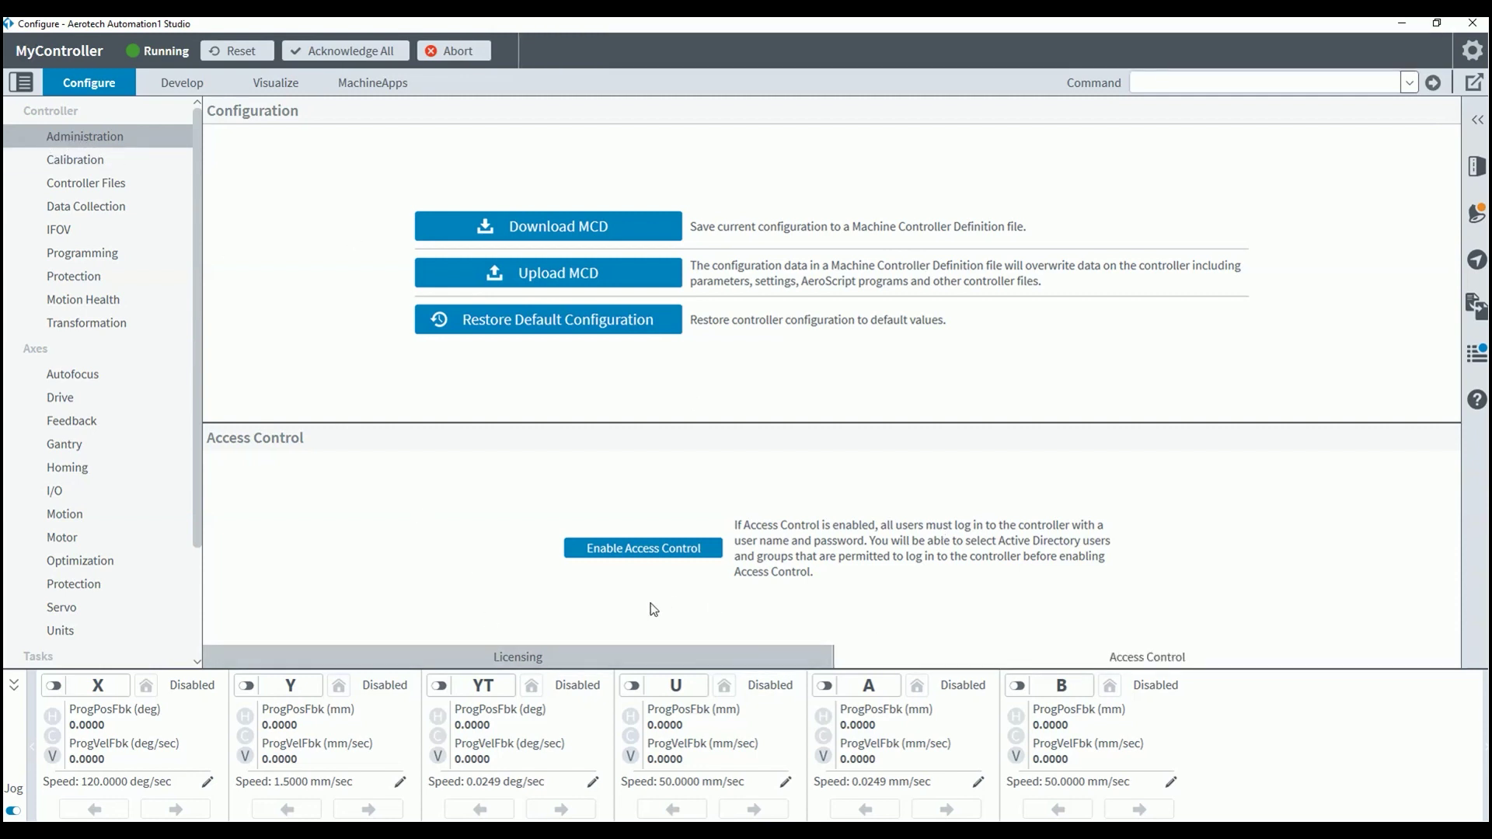
- Confirm enabling Access Control and sign in with the network user name and password
{"action": "left_click", "coordinate": [651, 547]}
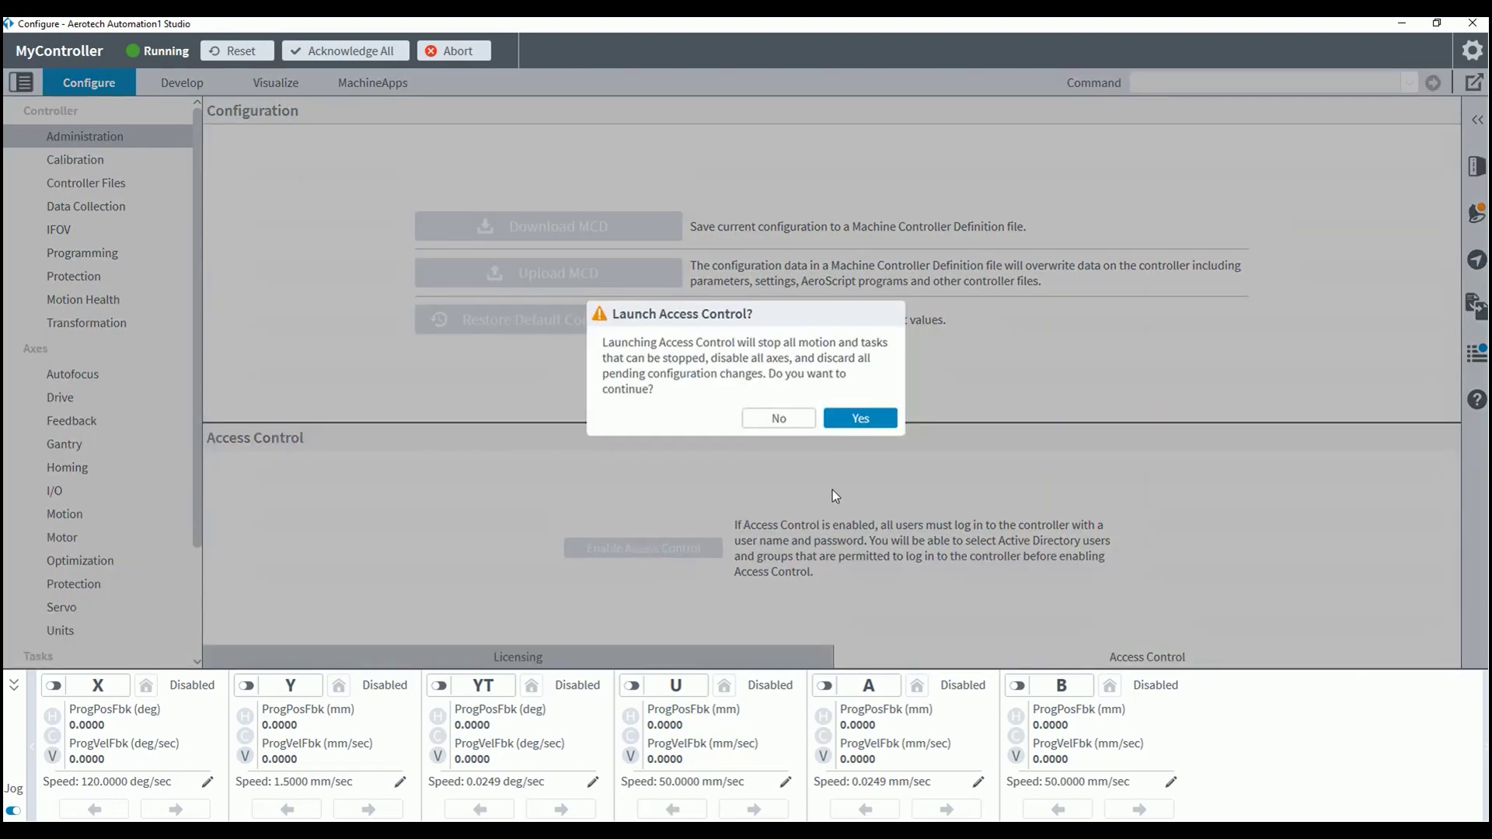
{"action": "left_click", "coordinate": [863, 426]}
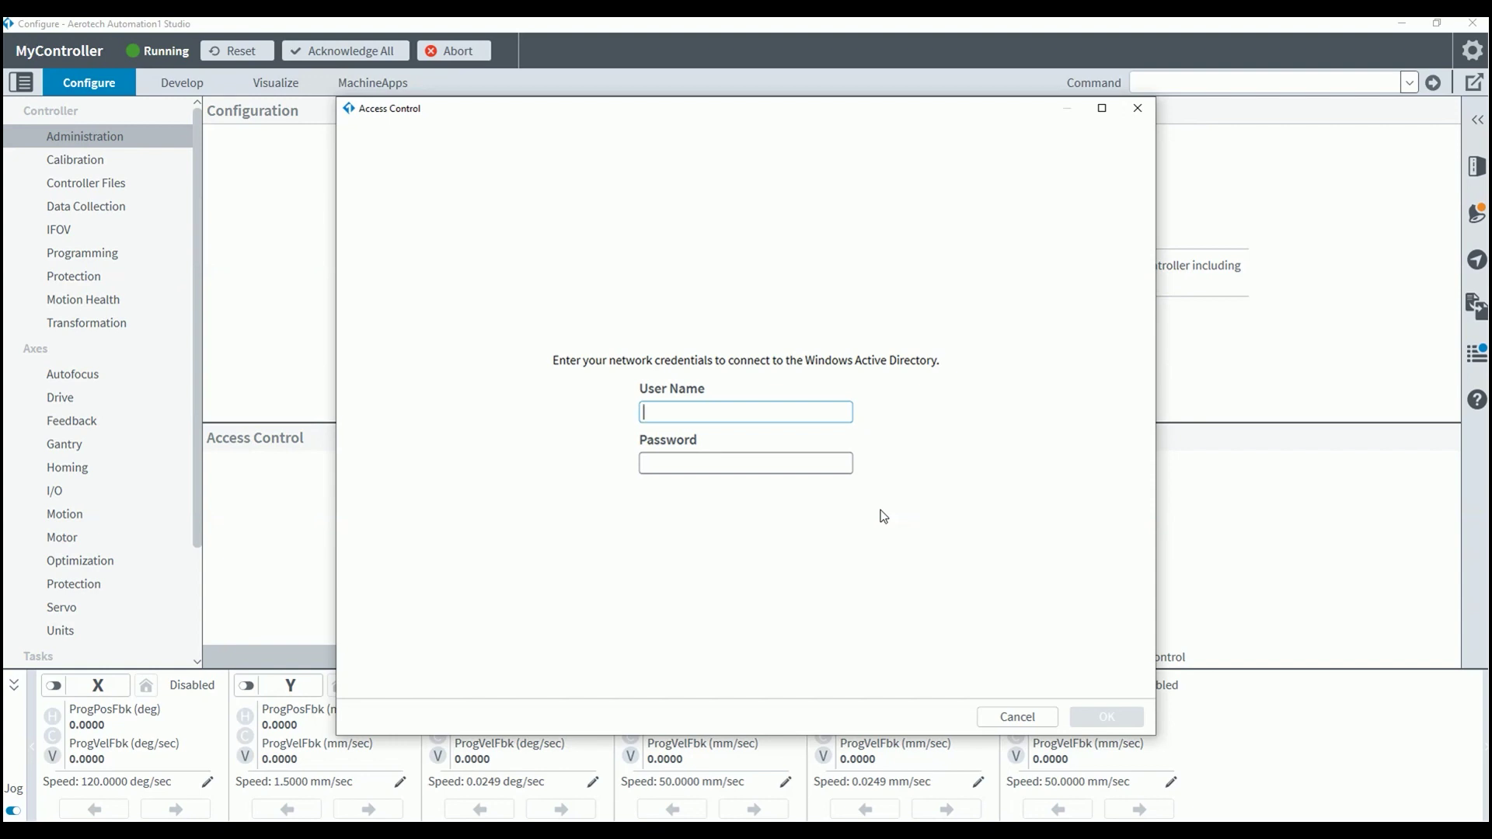
{"action": "key", "text": "Tab"}
{"action": "type", "text": "••••••••••••••"}
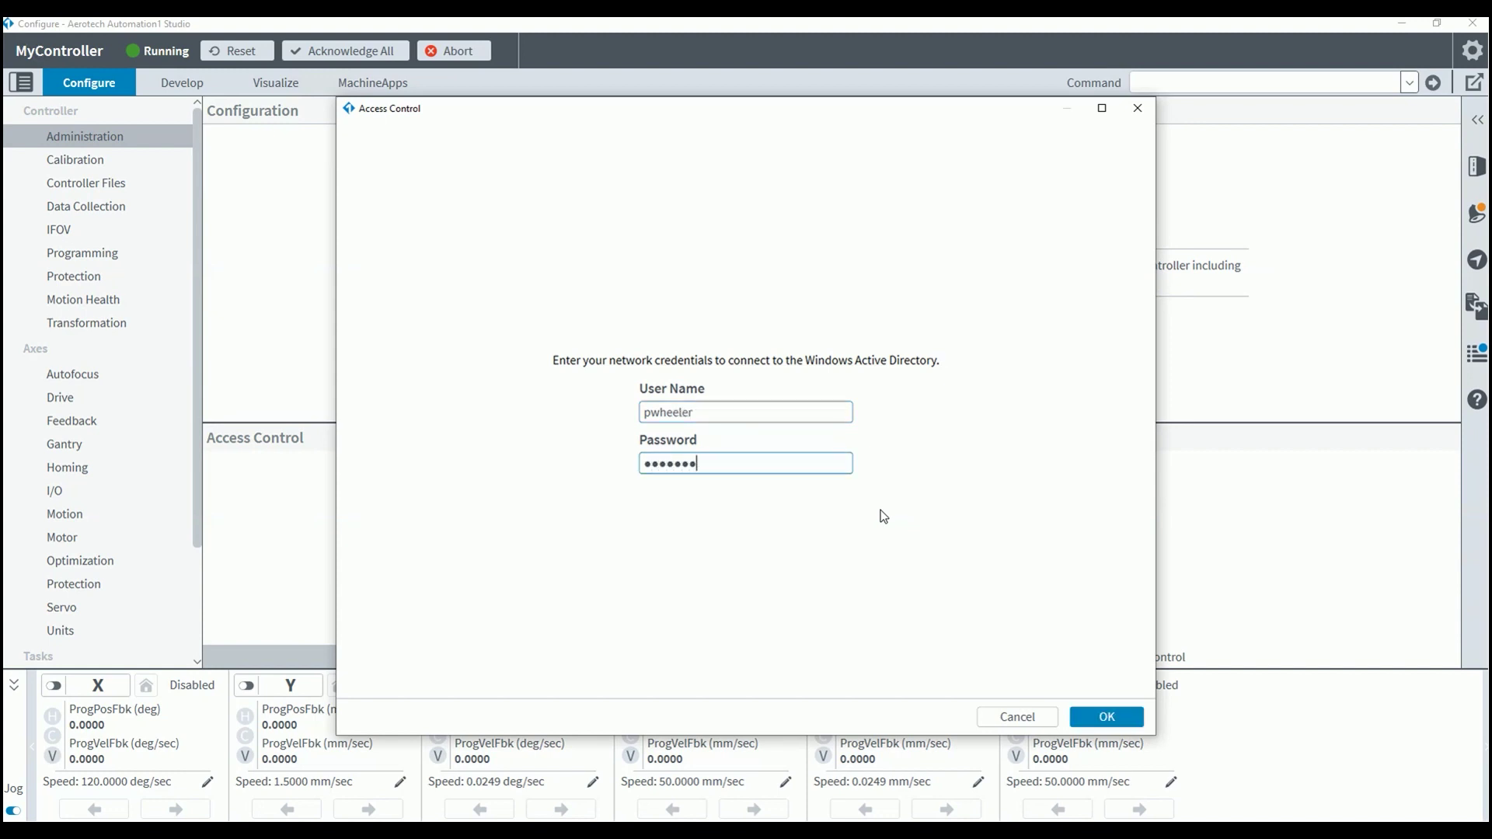
{"action": "key", "text": "Return"}
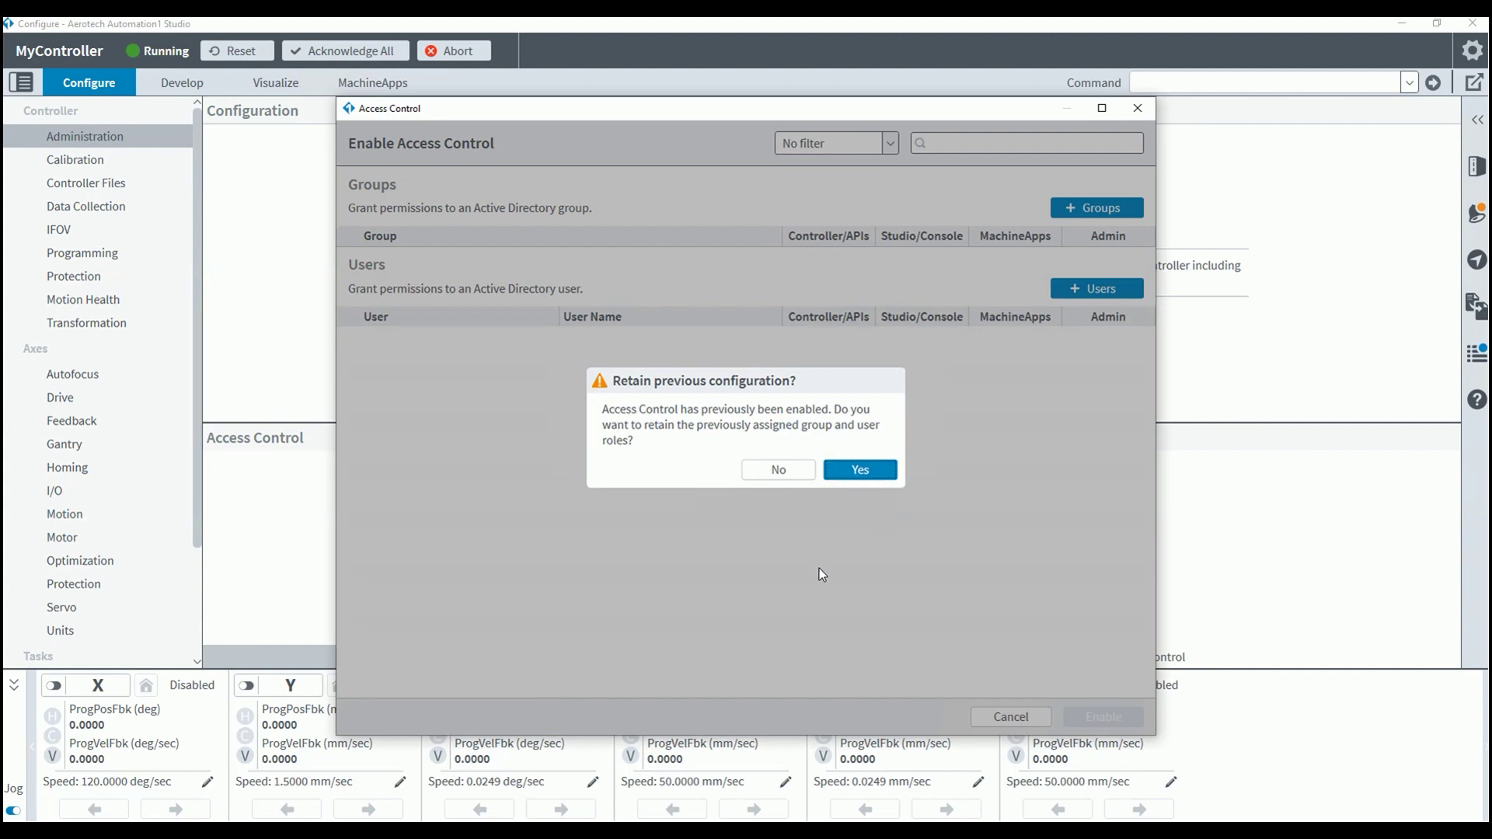
- Decline retaining previous roles and add the directory user found by searching their name
{"action": "left_click", "coordinate": [778, 470]}
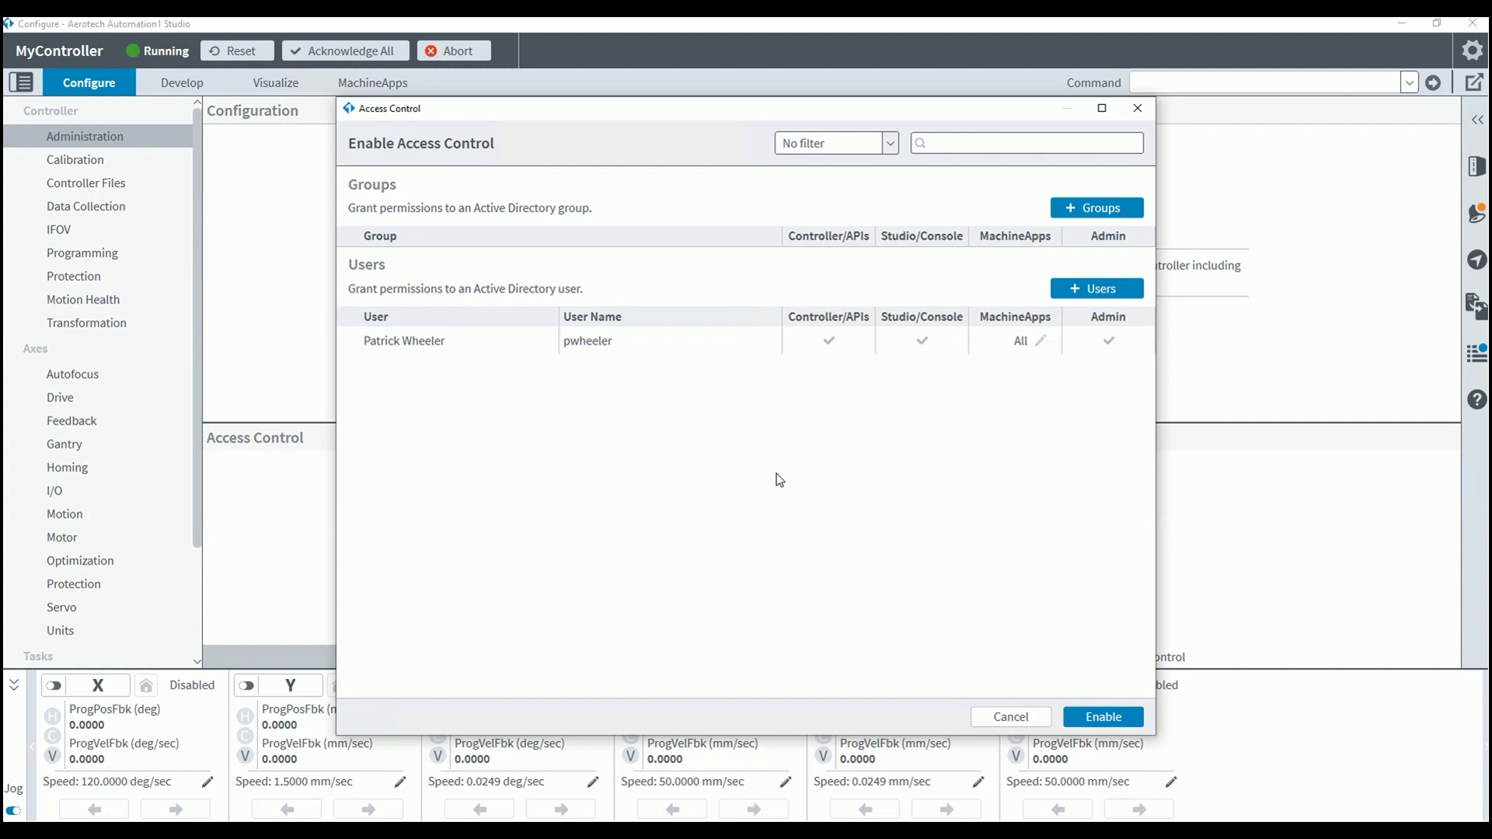
{"action": "left_click", "coordinate": [1100, 288]}
{"action": "left_click", "coordinate": [1055, 141]}
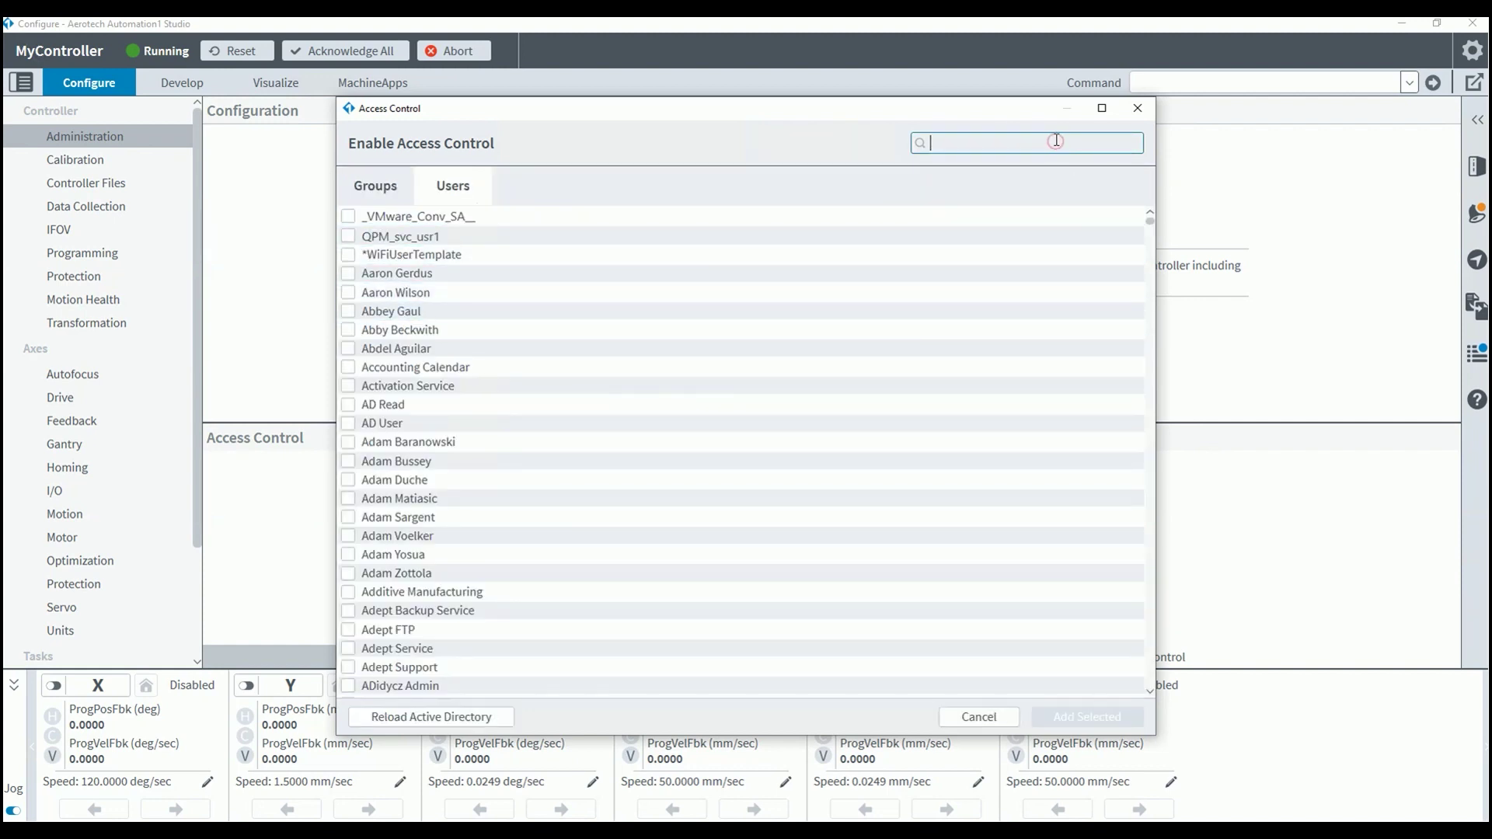
{"action": "type", "text": "daniel"}
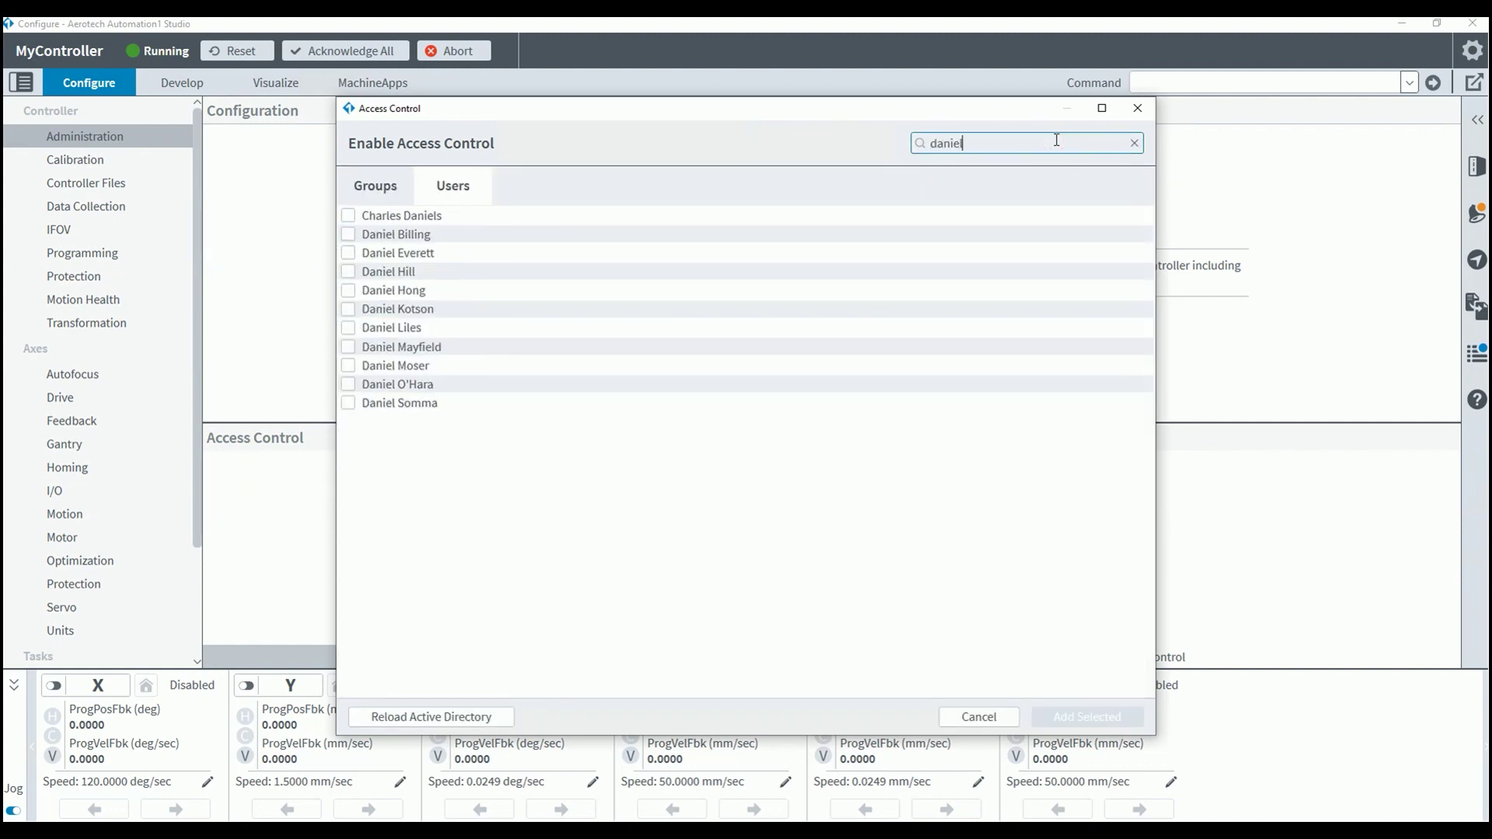
{"action": "left_click", "coordinate": [348, 290]}
{"action": "left_click", "coordinate": [1058, 717]}
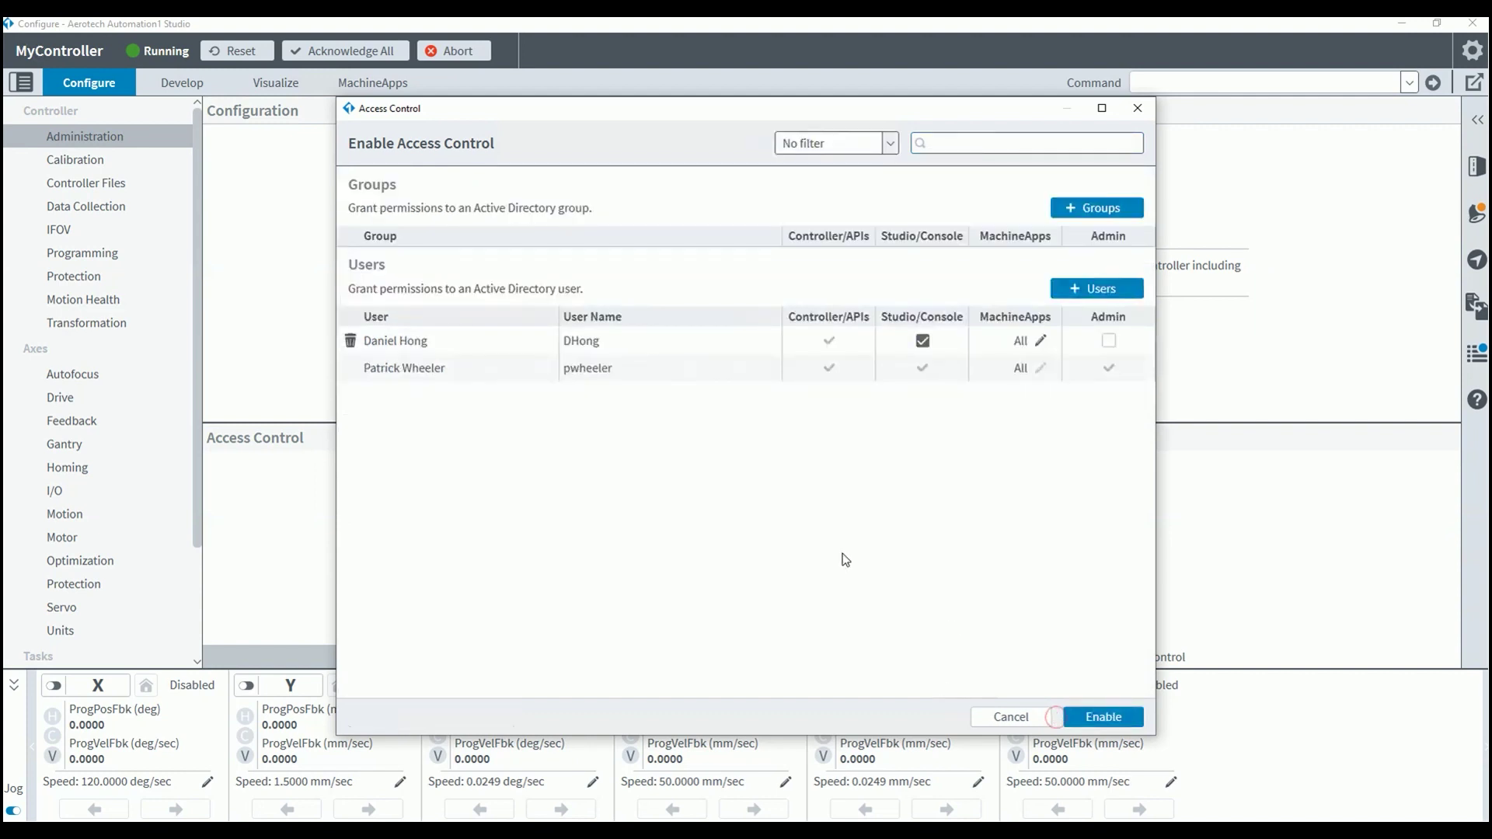
- Search groups for 'engineering' and add the Software Engineering group
{"action": "left_click", "coordinate": [1091, 209]}
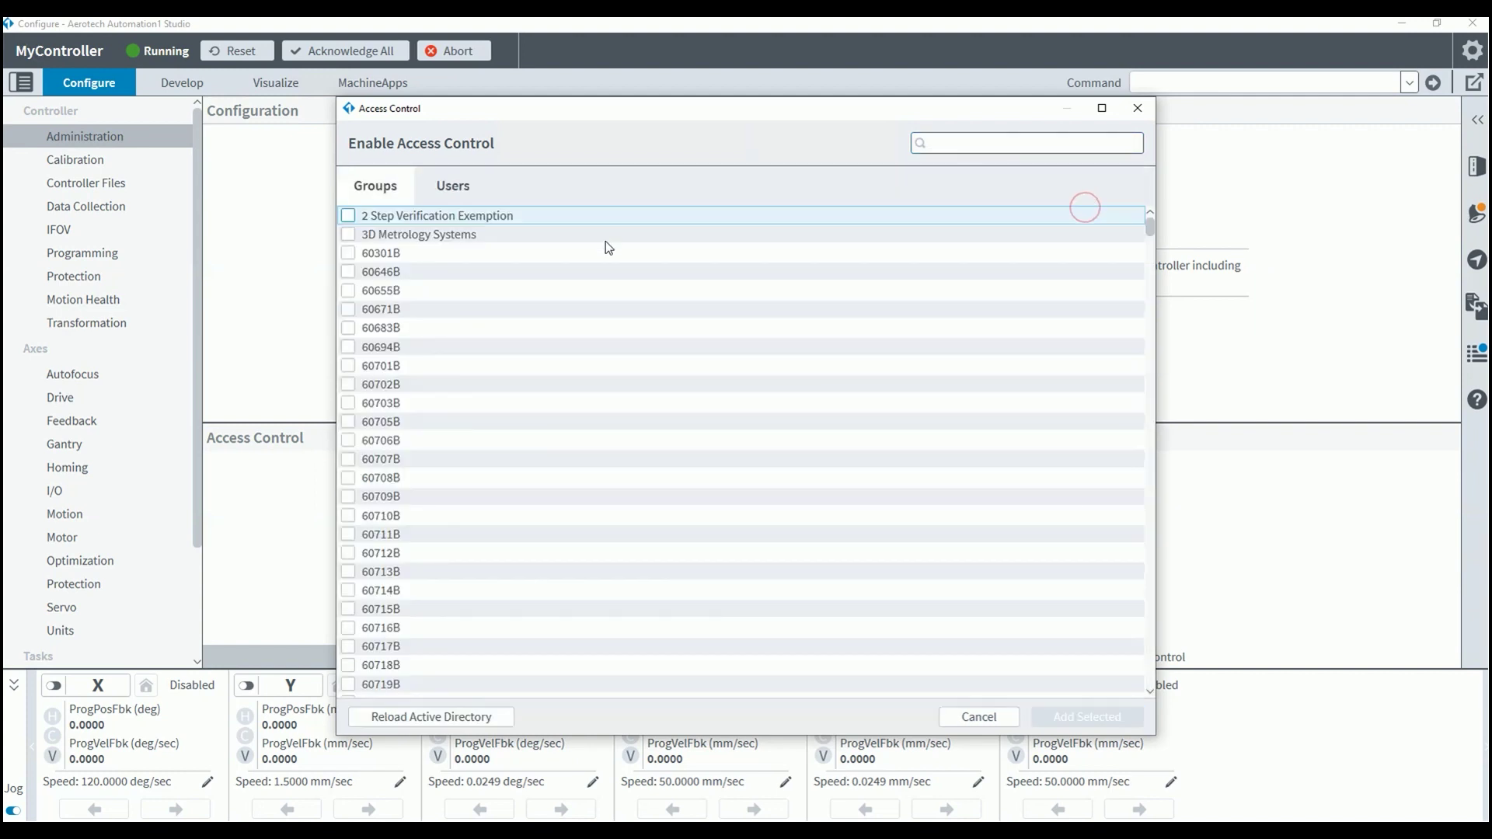
{"action": "left_click", "coordinate": [1014, 143]}
{"action": "type", "text": "engin"}
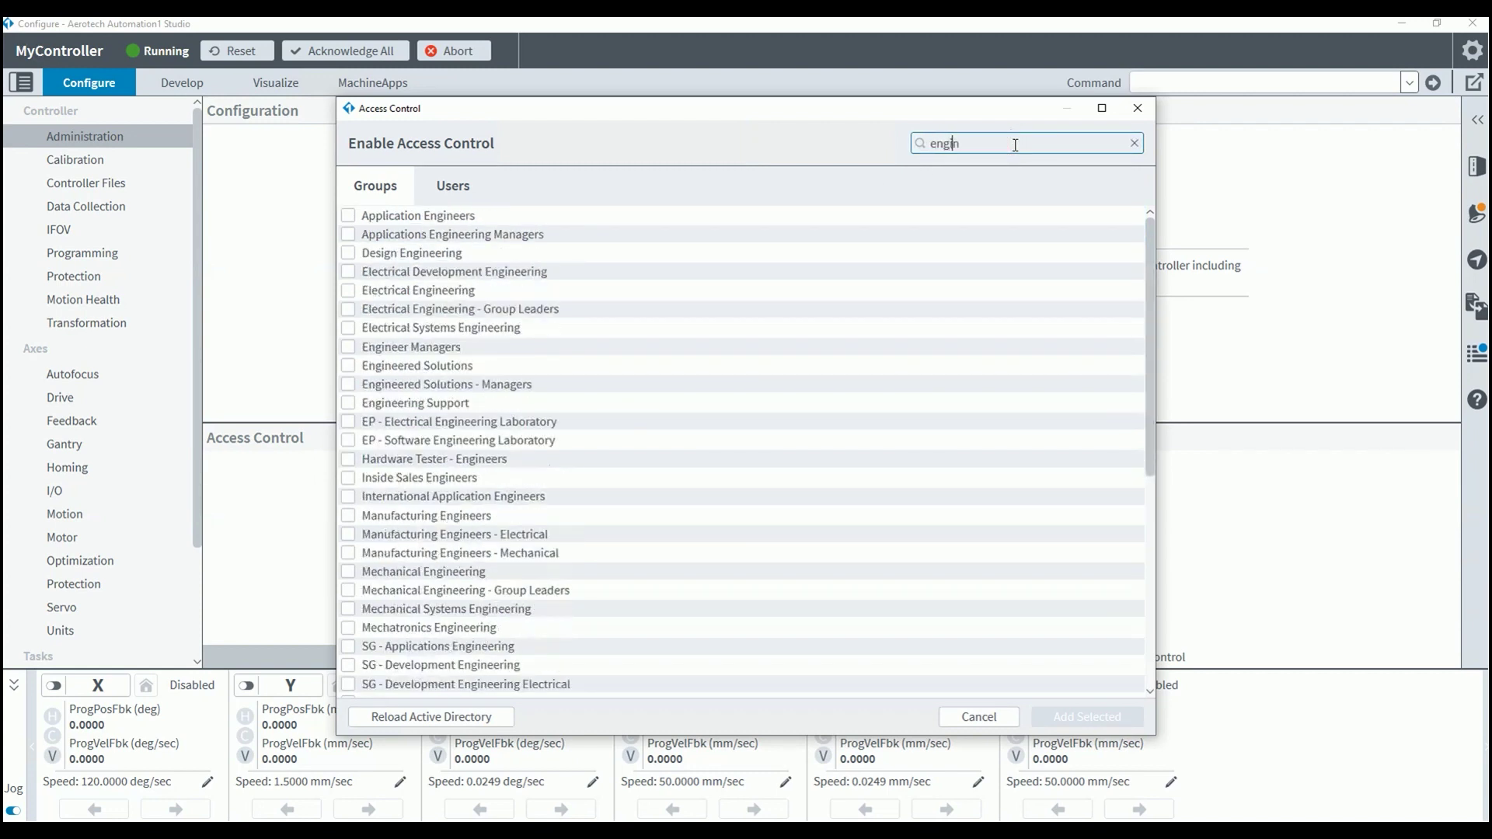
{"action": "type", "text": "eers"}
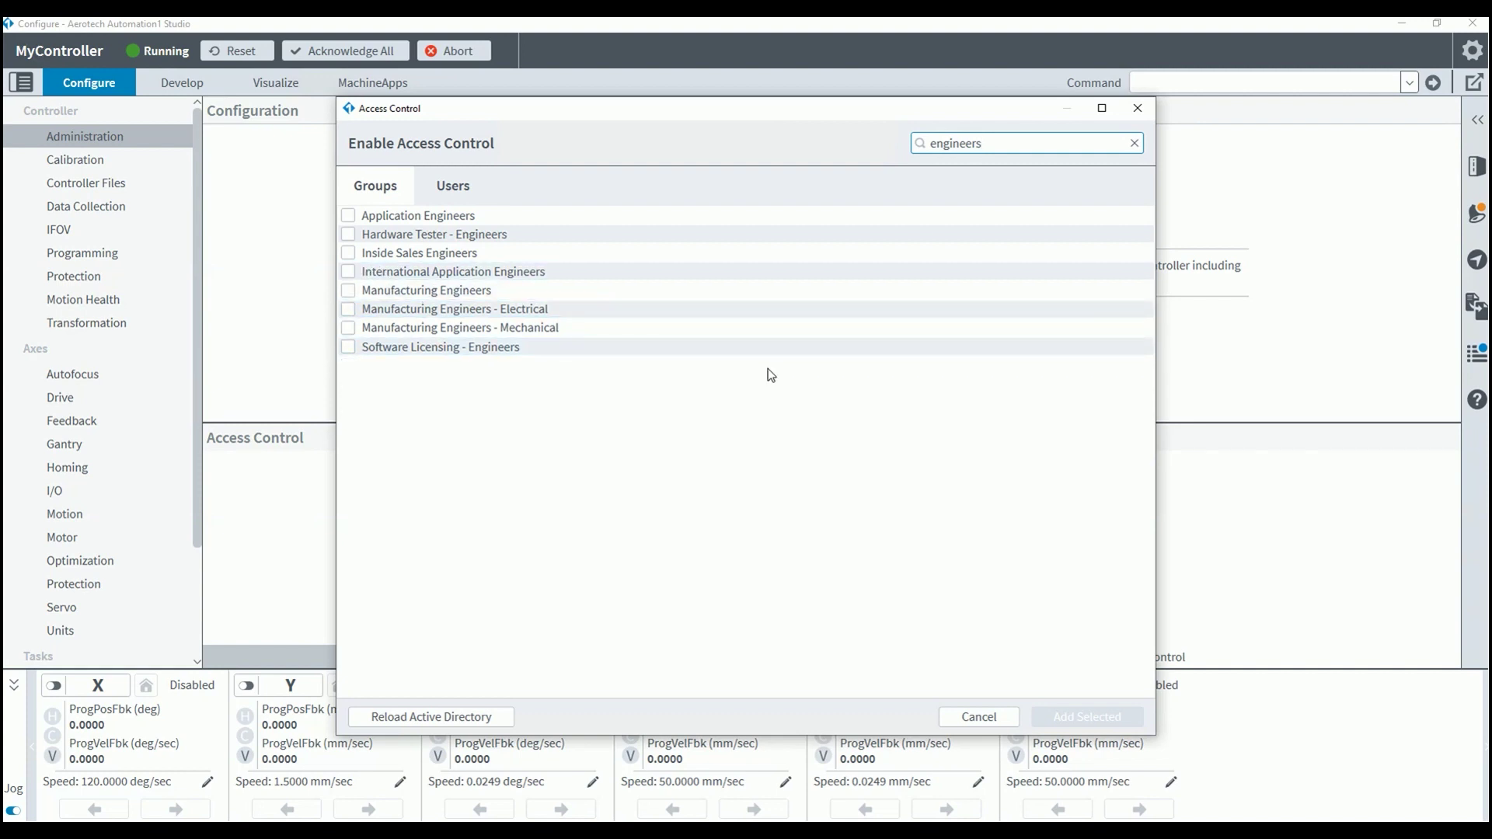
{"action": "key", "text": "BackSpace"}
{"action": "type", "text": "ing"}
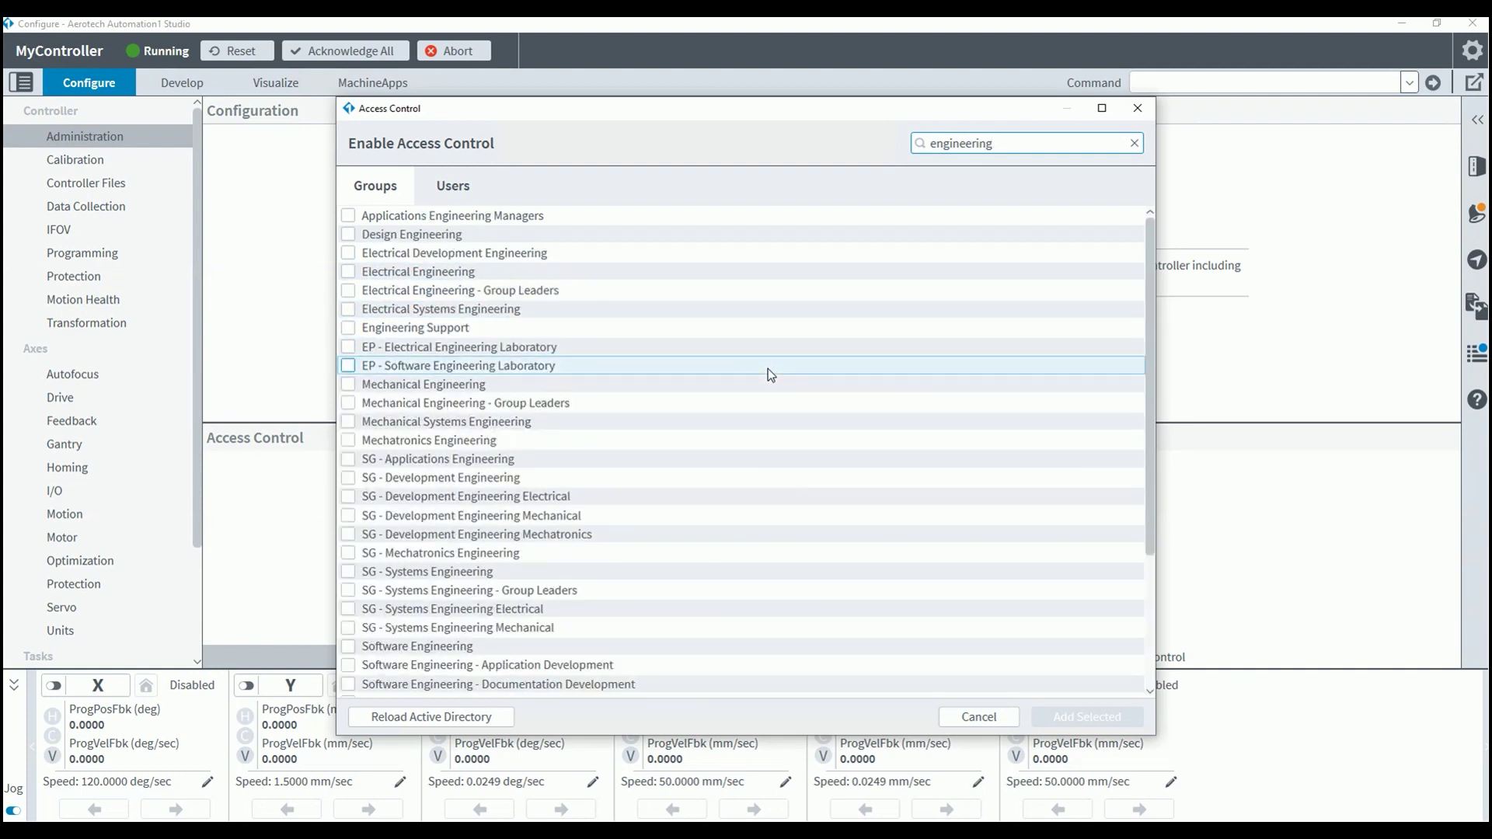
{"action": "left_click", "coordinate": [348, 648]}
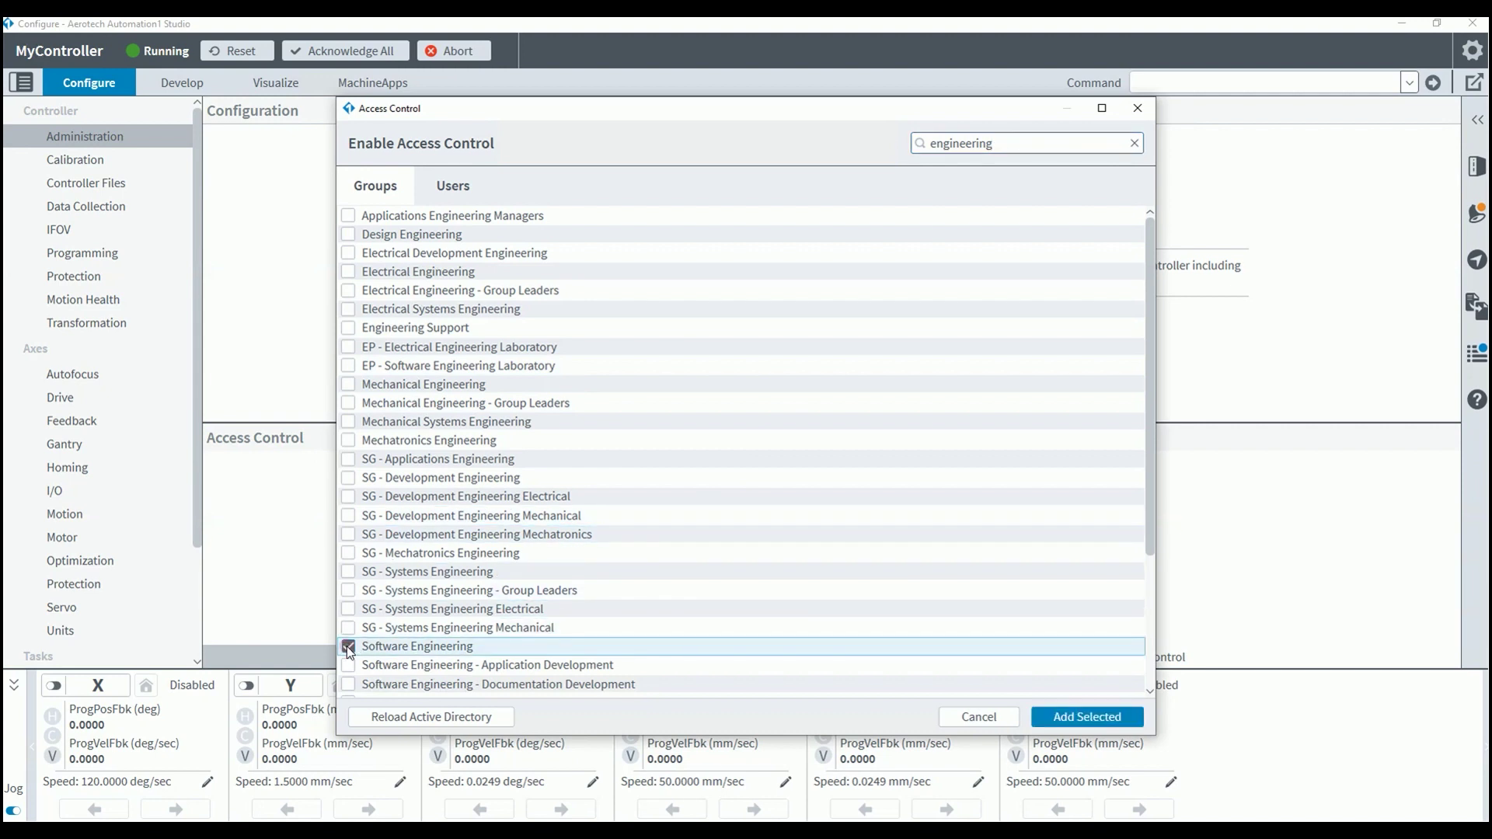
{"action": "left_click", "coordinate": [1044, 710]}
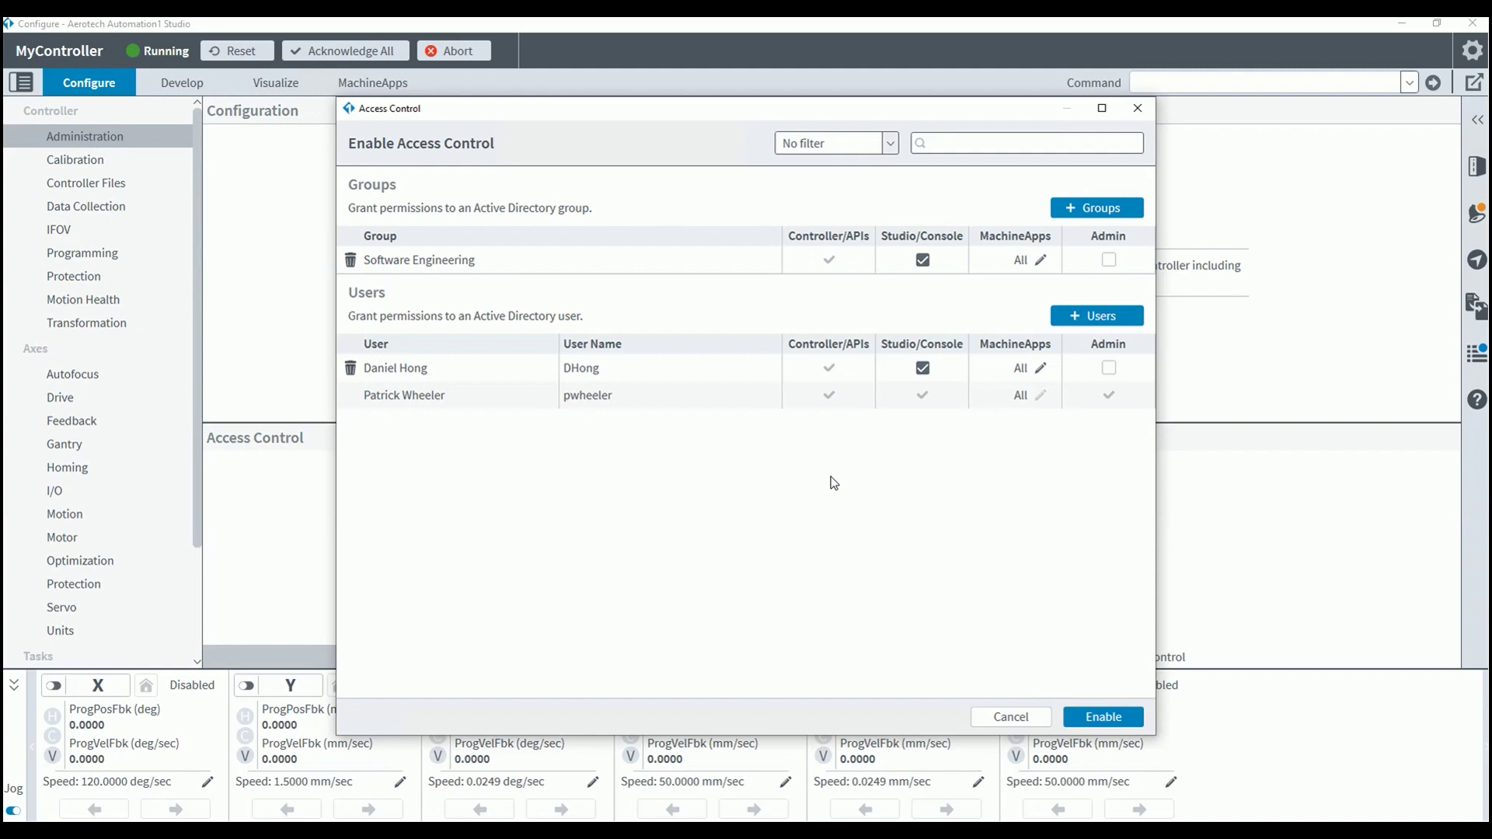
- Remove the first user's Studio/Console access and restrict their MachineApps to Operator Interface only
{"action": "left_click", "coordinate": [923, 369]}
{"action": "left_click", "coordinate": [1041, 369]}
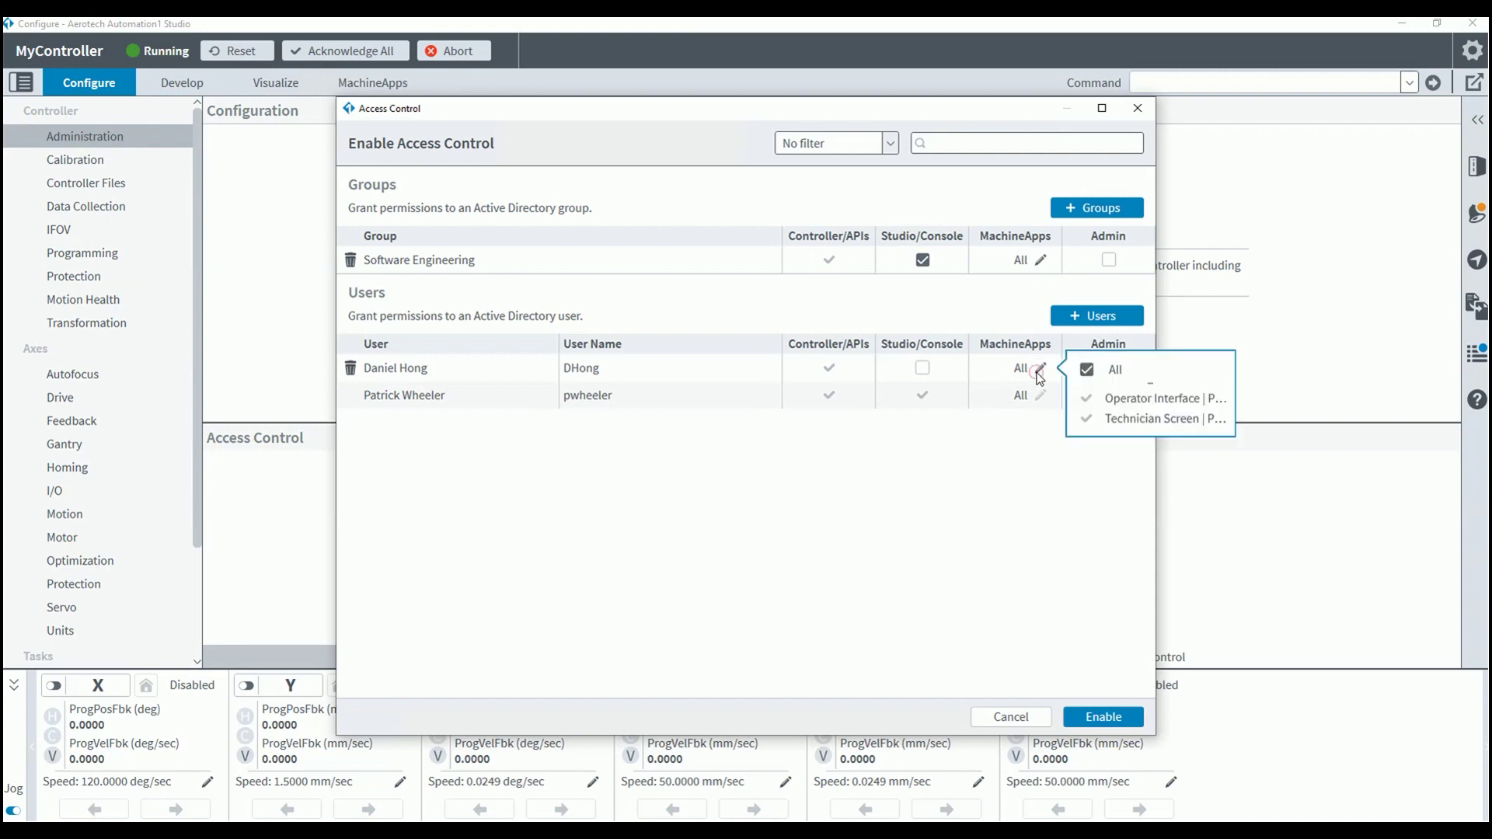
{"action": "left_click", "coordinate": [1086, 371]}
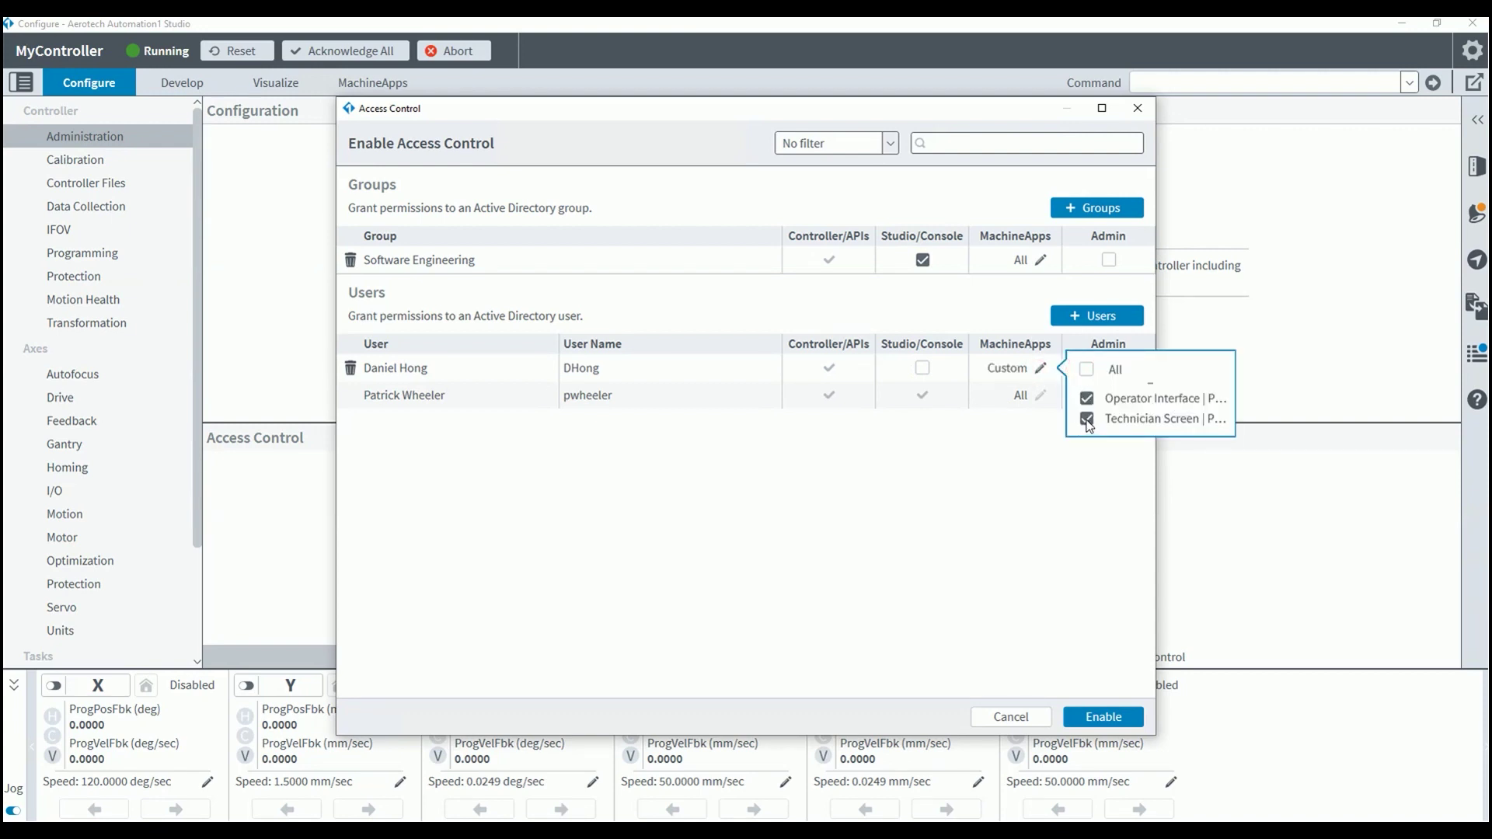
{"action": "left_click", "coordinate": [1086, 420]}
{"action": "left_click", "coordinate": [931, 500]}
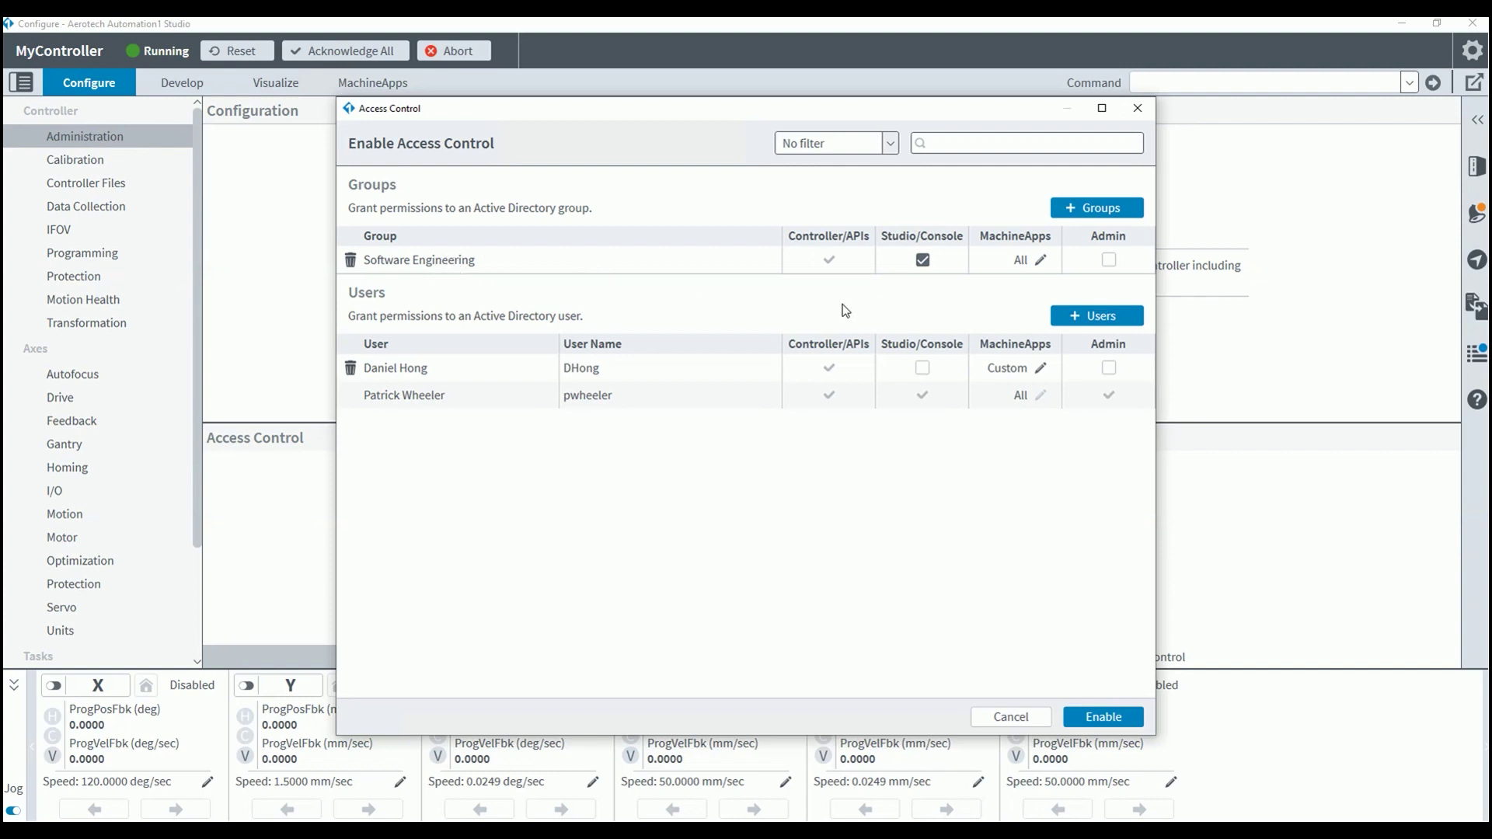
- Uncheck All and Operator Interface in the Software Engineering group's MachineApps, leaving Technician Screen
{"action": "left_click", "coordinate": [1040, 261]}
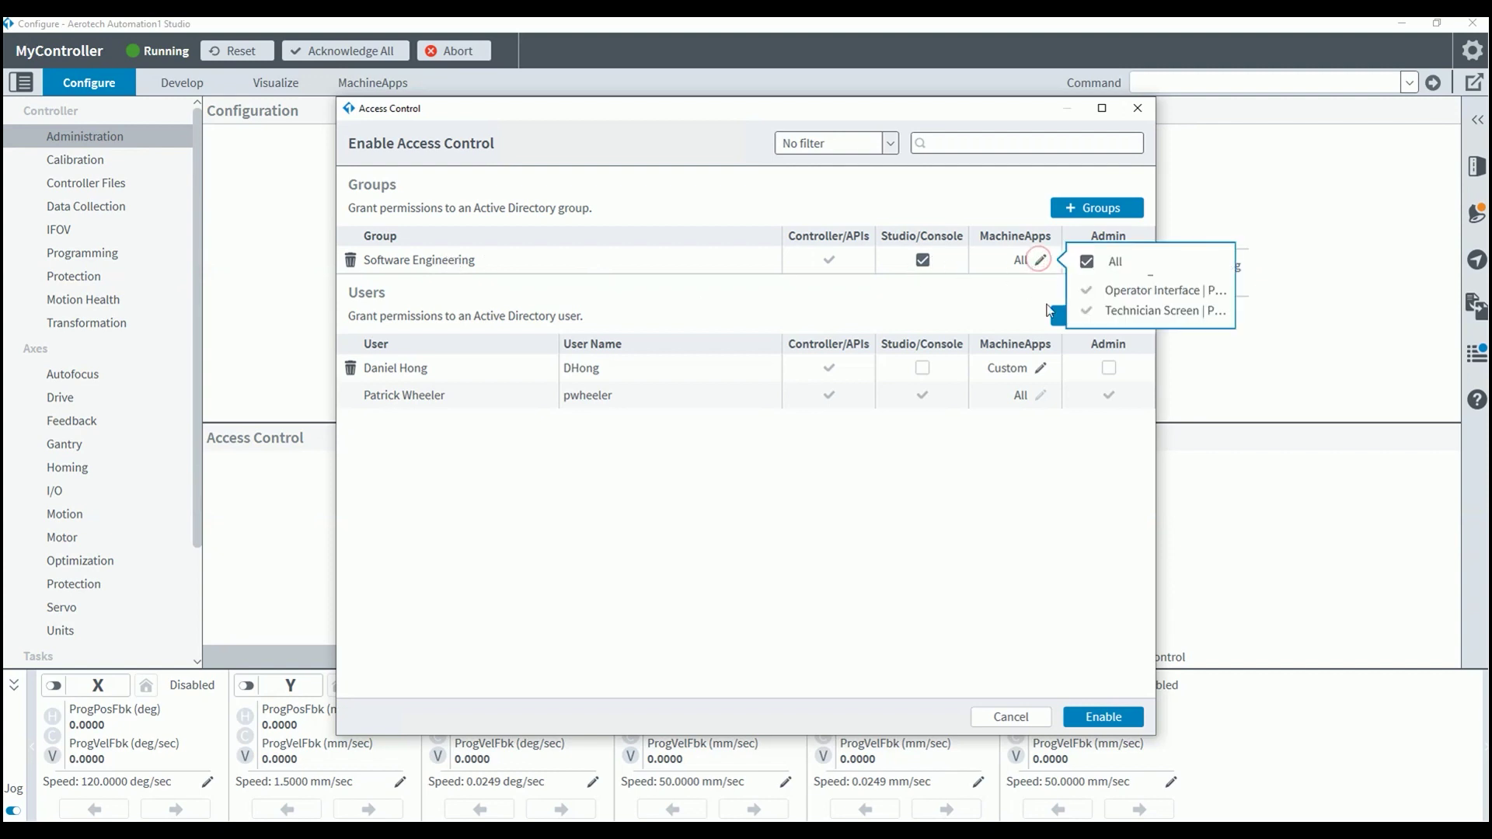
{"action": "left_click", "coordinate": [1087, 261]}
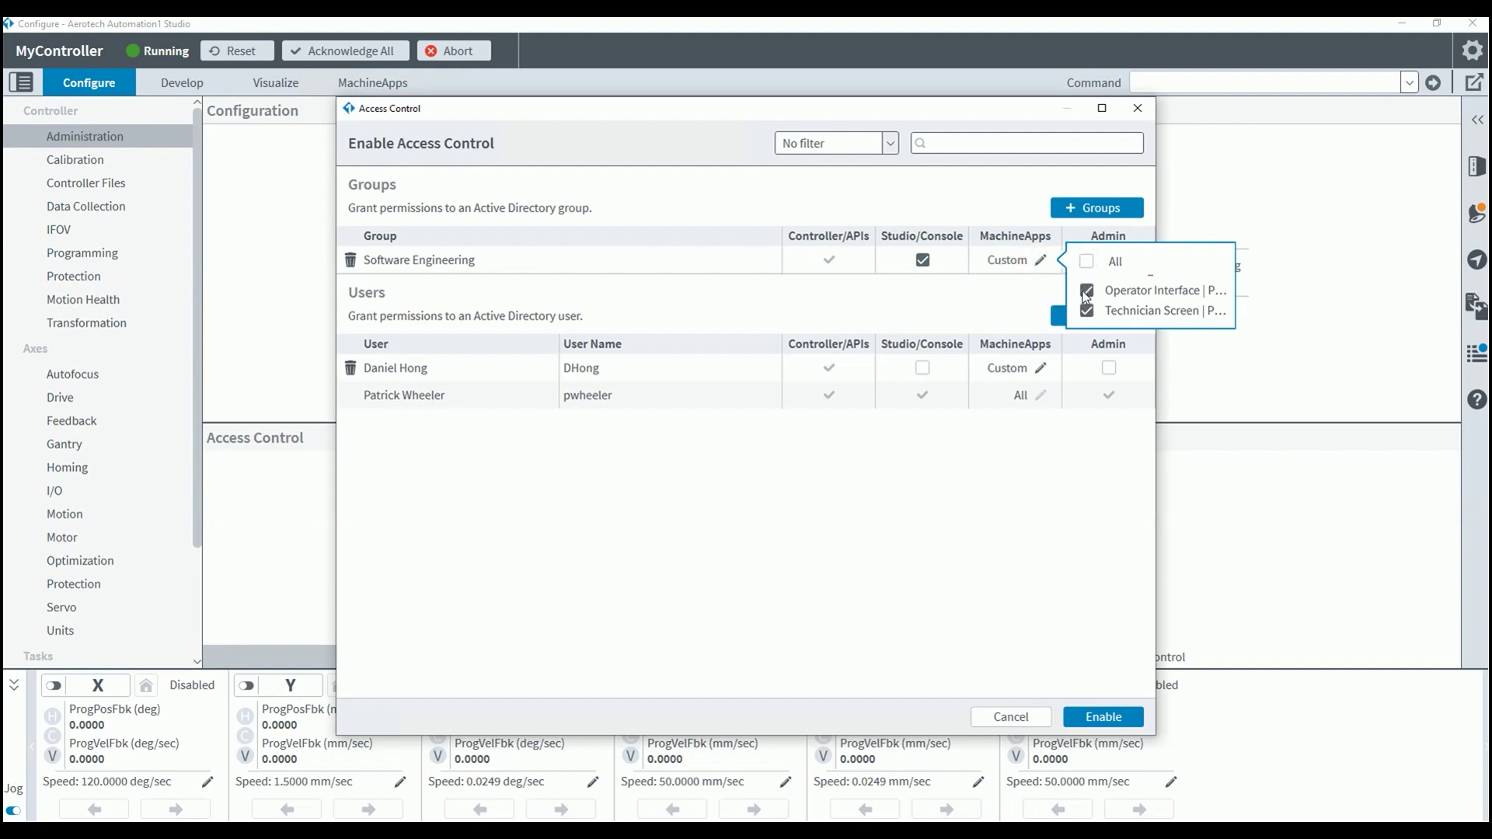
{"action": "left_click", "coordinate": [1086, 291]}
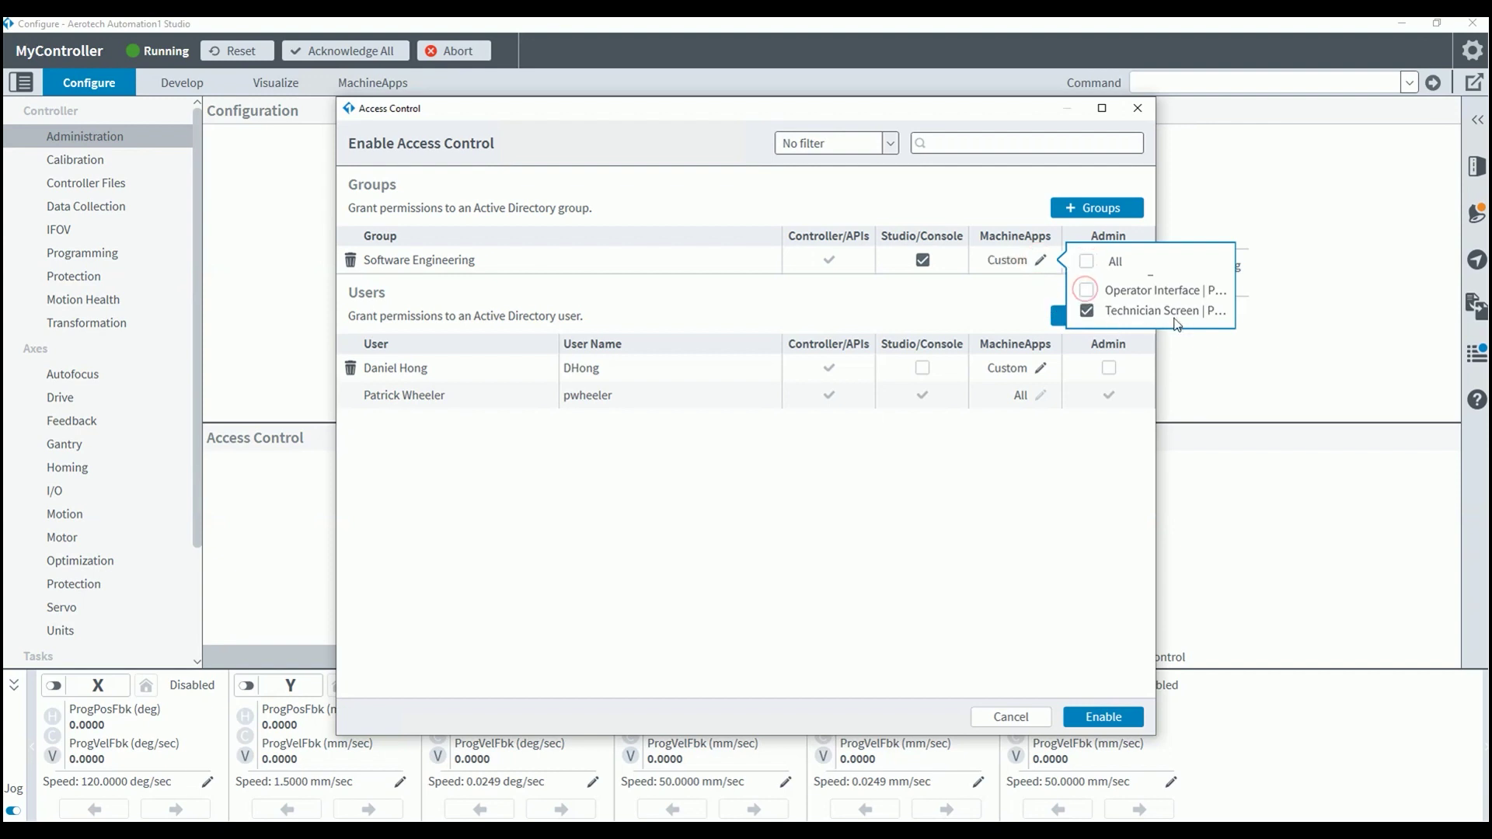
{"action": "left_click", "coordinate": [949, 569]}
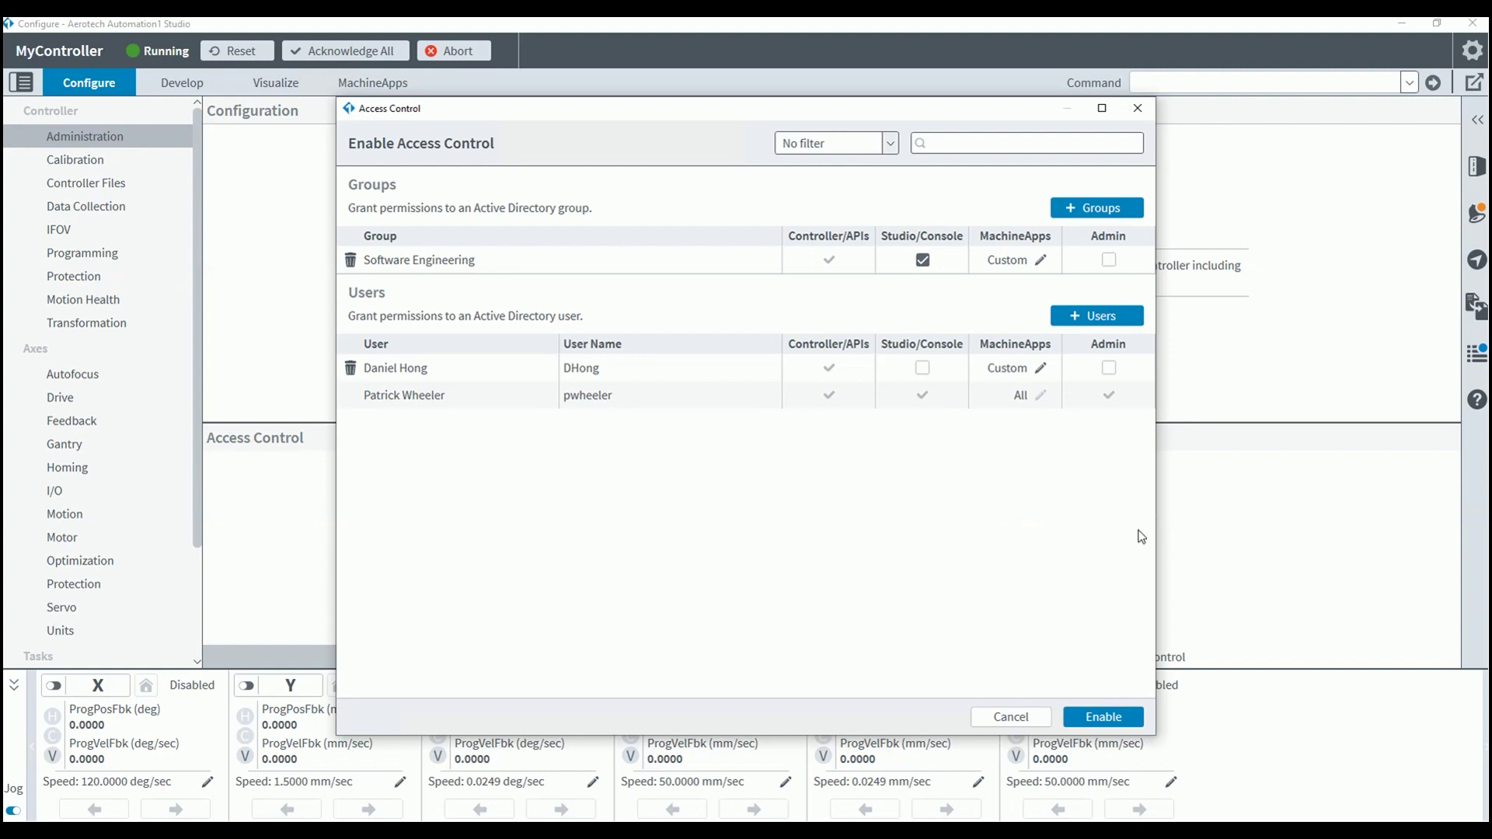
- Enable Access Control, acknowledge the confirmation, and disconnect from MyController
{"action": "left_click", "coordinate": [1103, 716]}
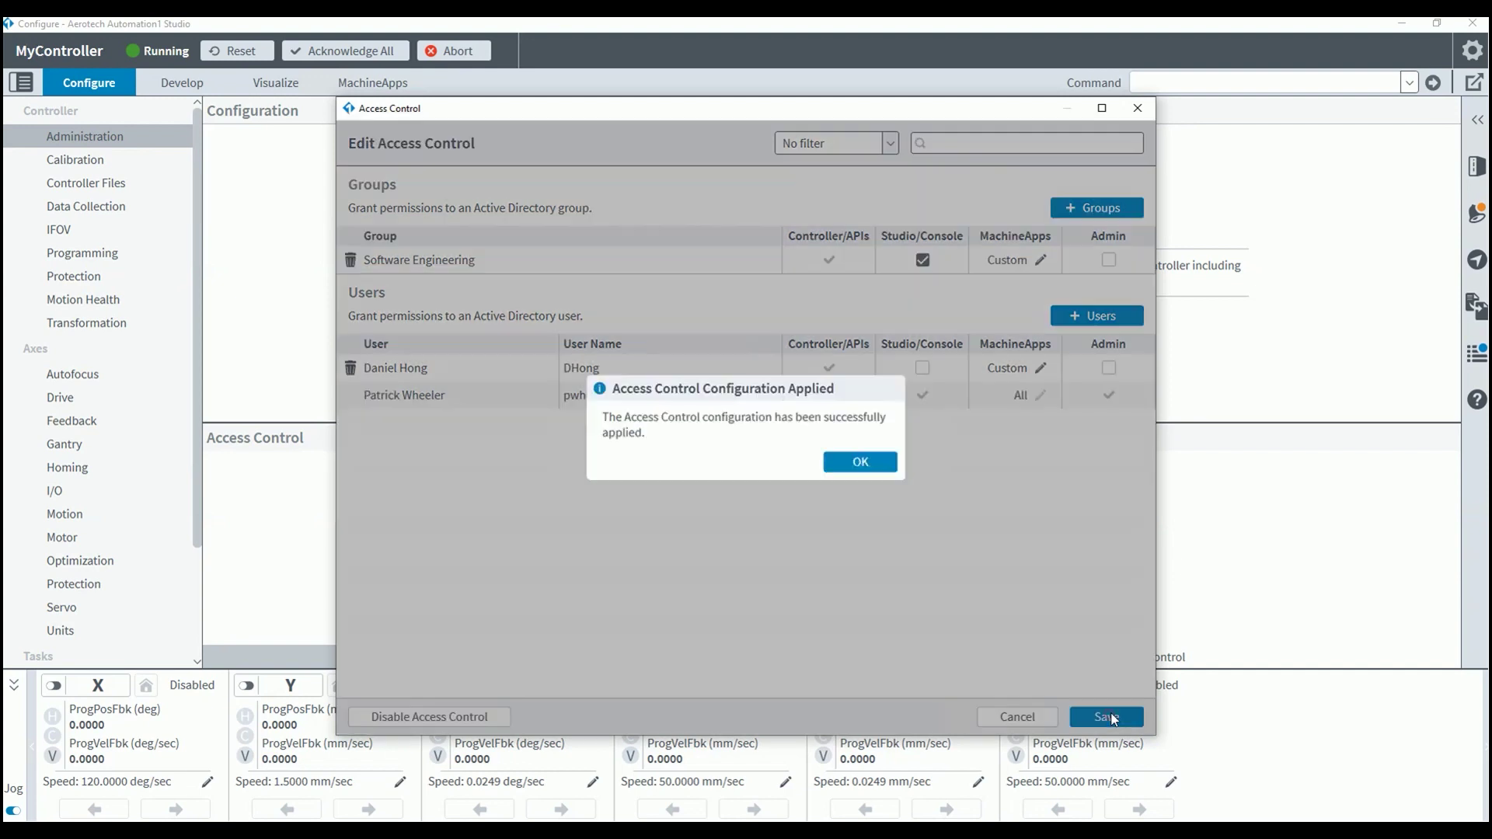
{"action": "left_click", "coordinate": [878, 467]}
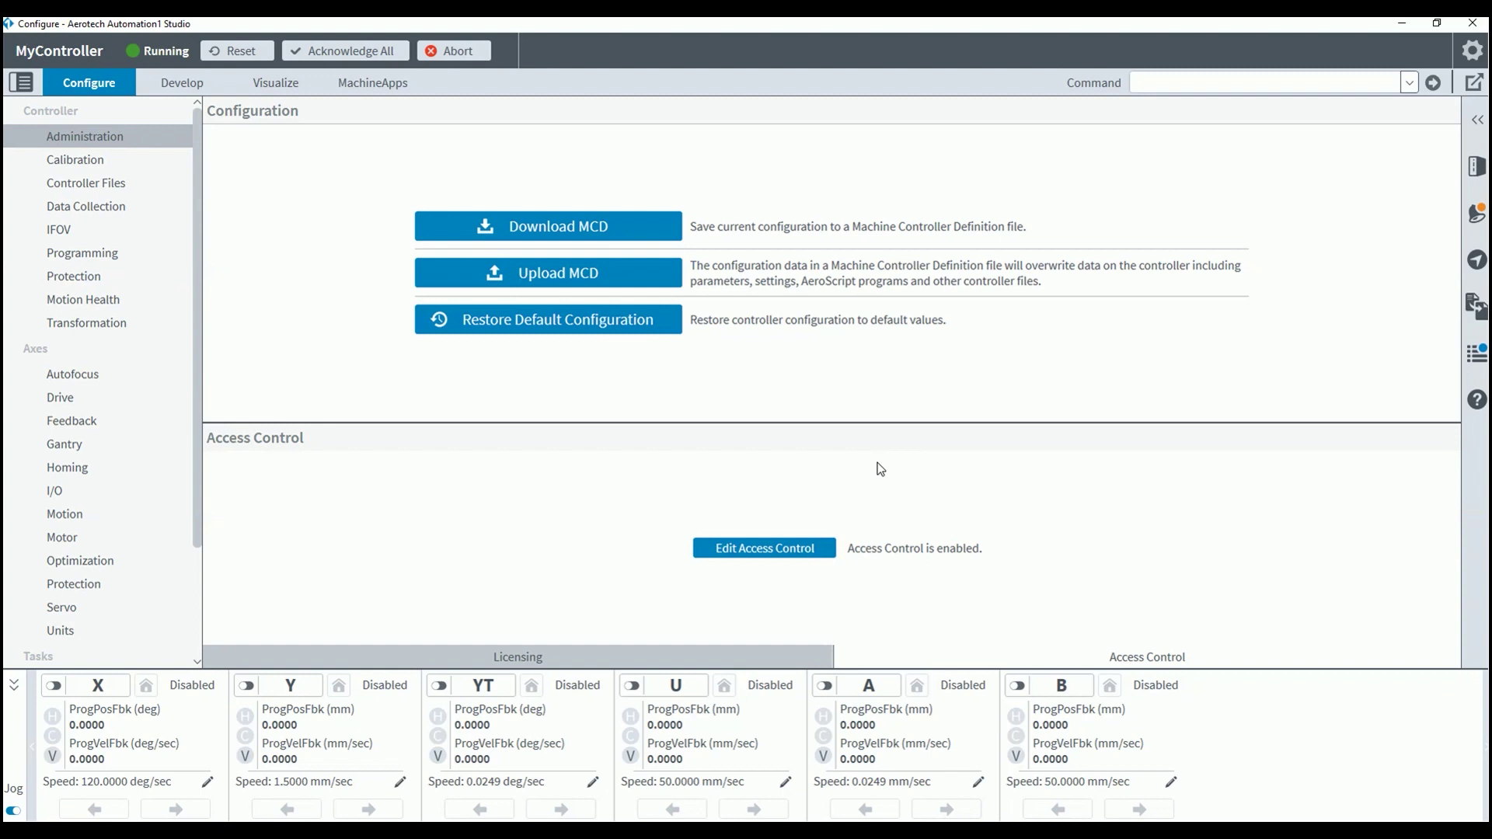
{"action": "left_click", "coordinate": [1477, 119]}
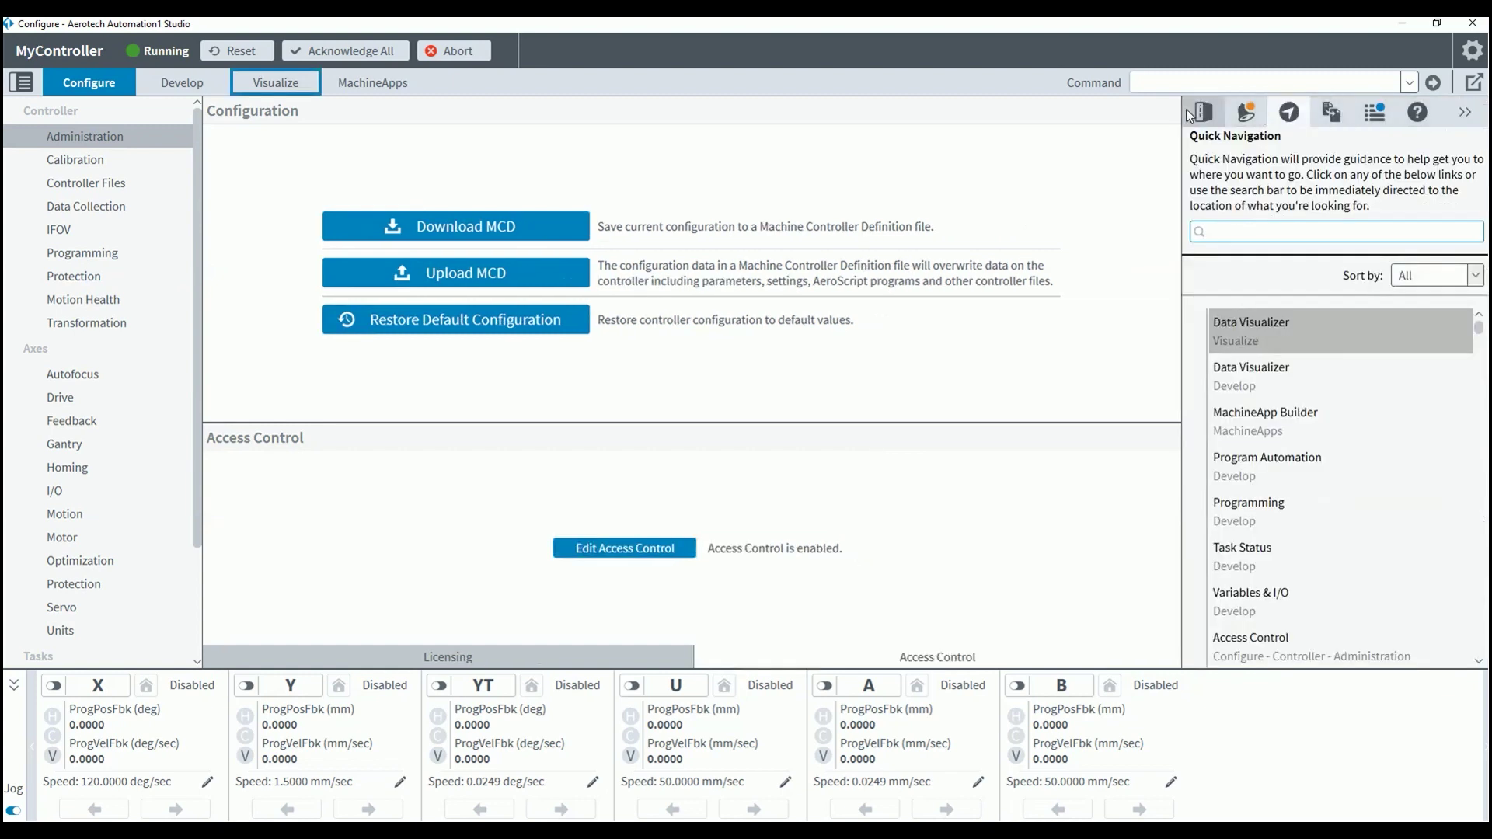
{"action": "left_click", "coordinate": [1189, 115]}
{"action": "left_click", "coordinate": [1425, 150]}
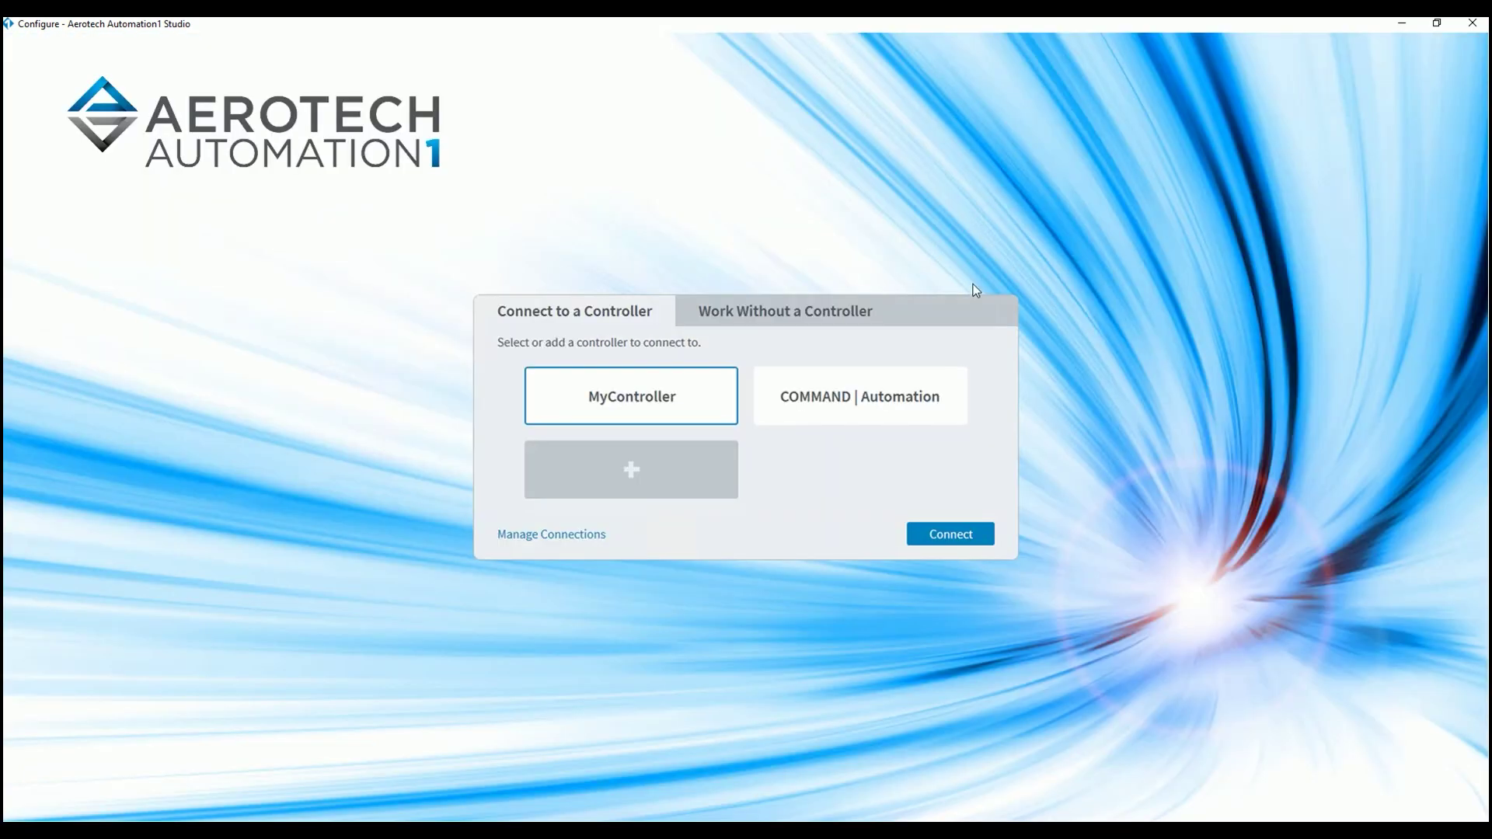
- Reconnect to MyController, signing in with the admin user name and password
{"action": "left_click", "coordinate": [962, 536]}
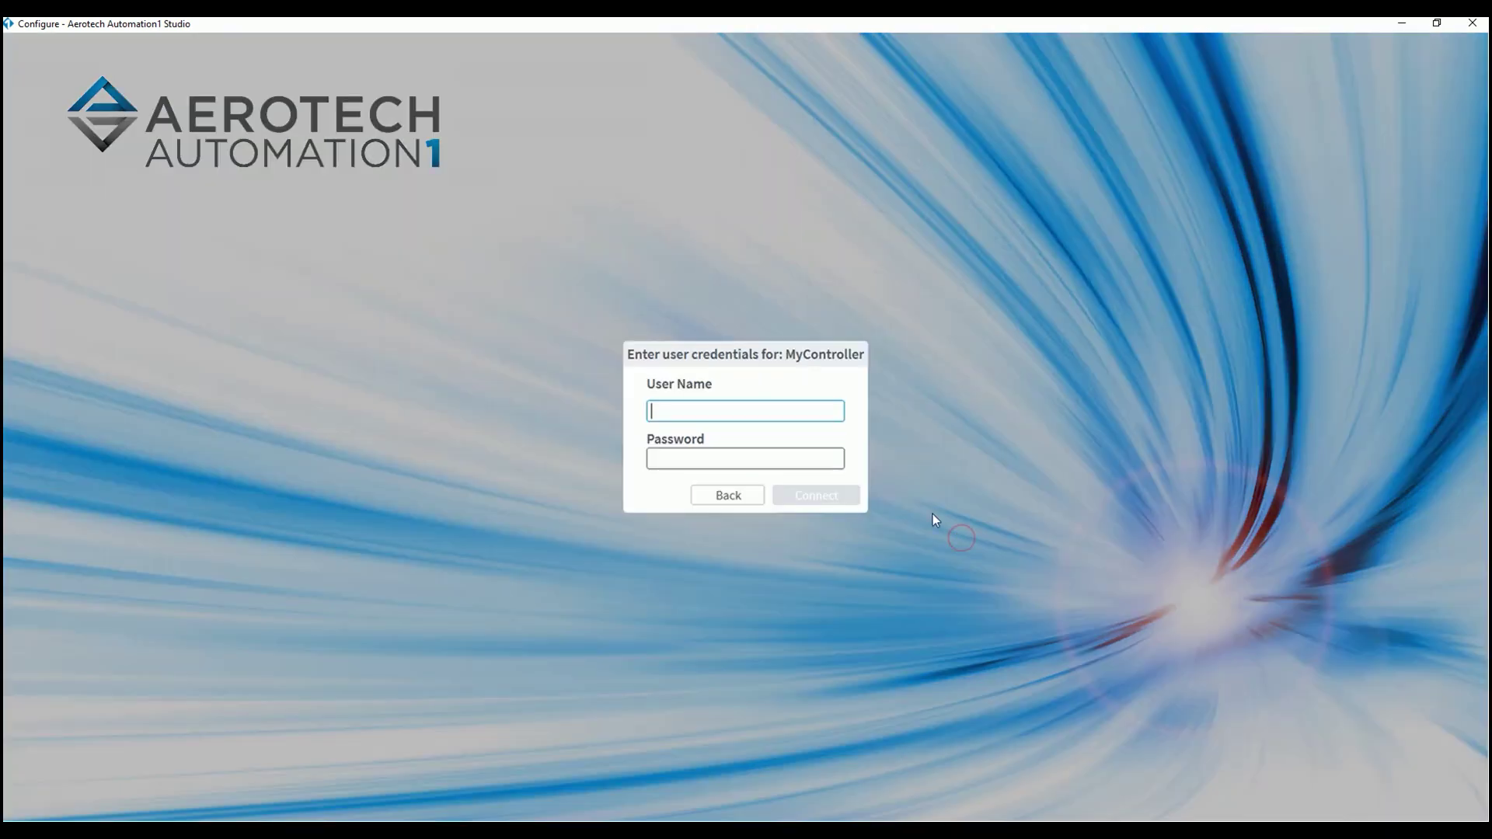
{"action": "key", "text": "Tab"}
{"action": "type", "text": "*************"}
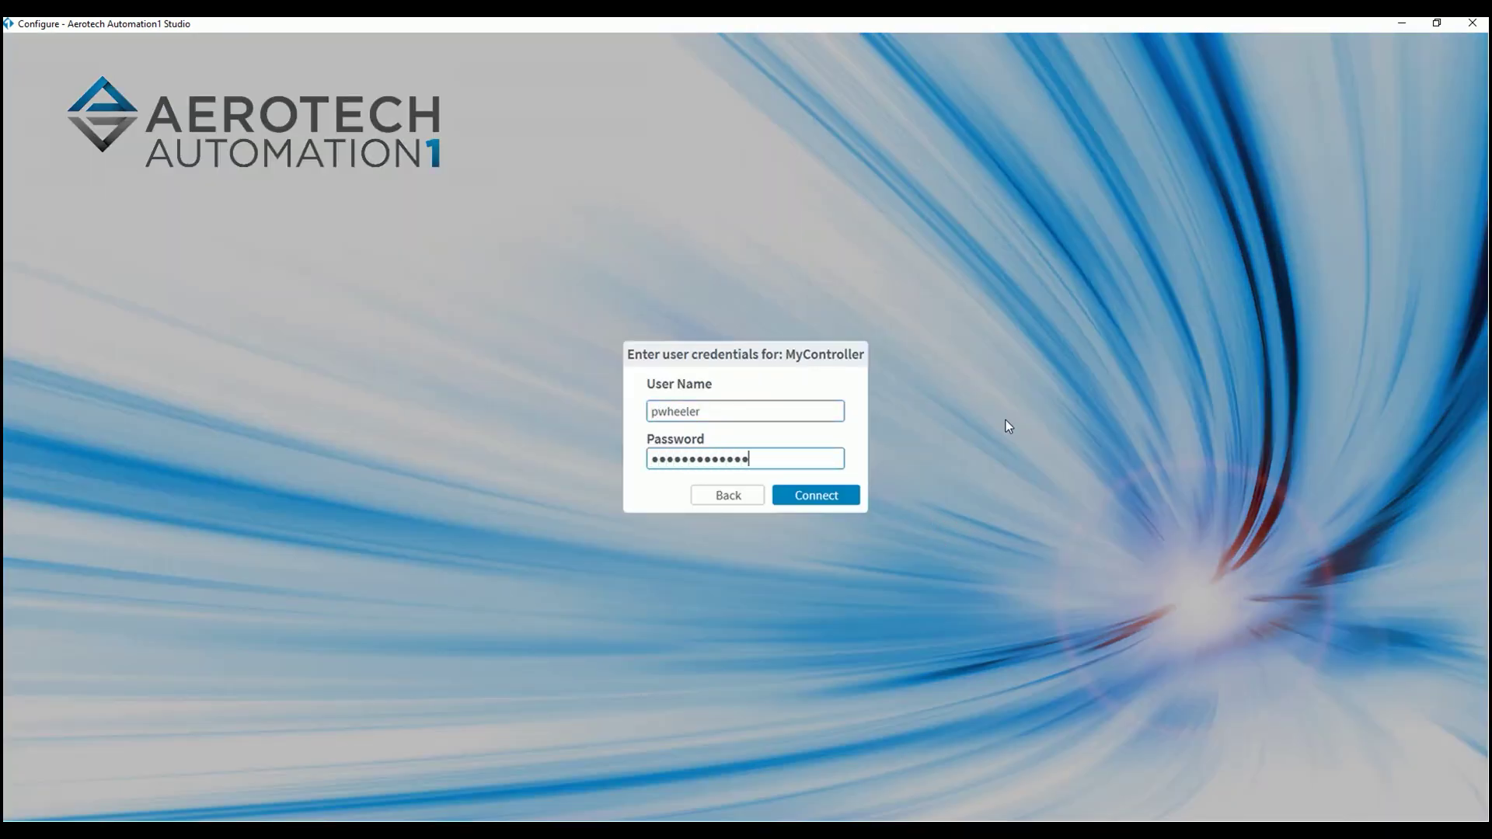
{"action": "key", "text": "Return"}
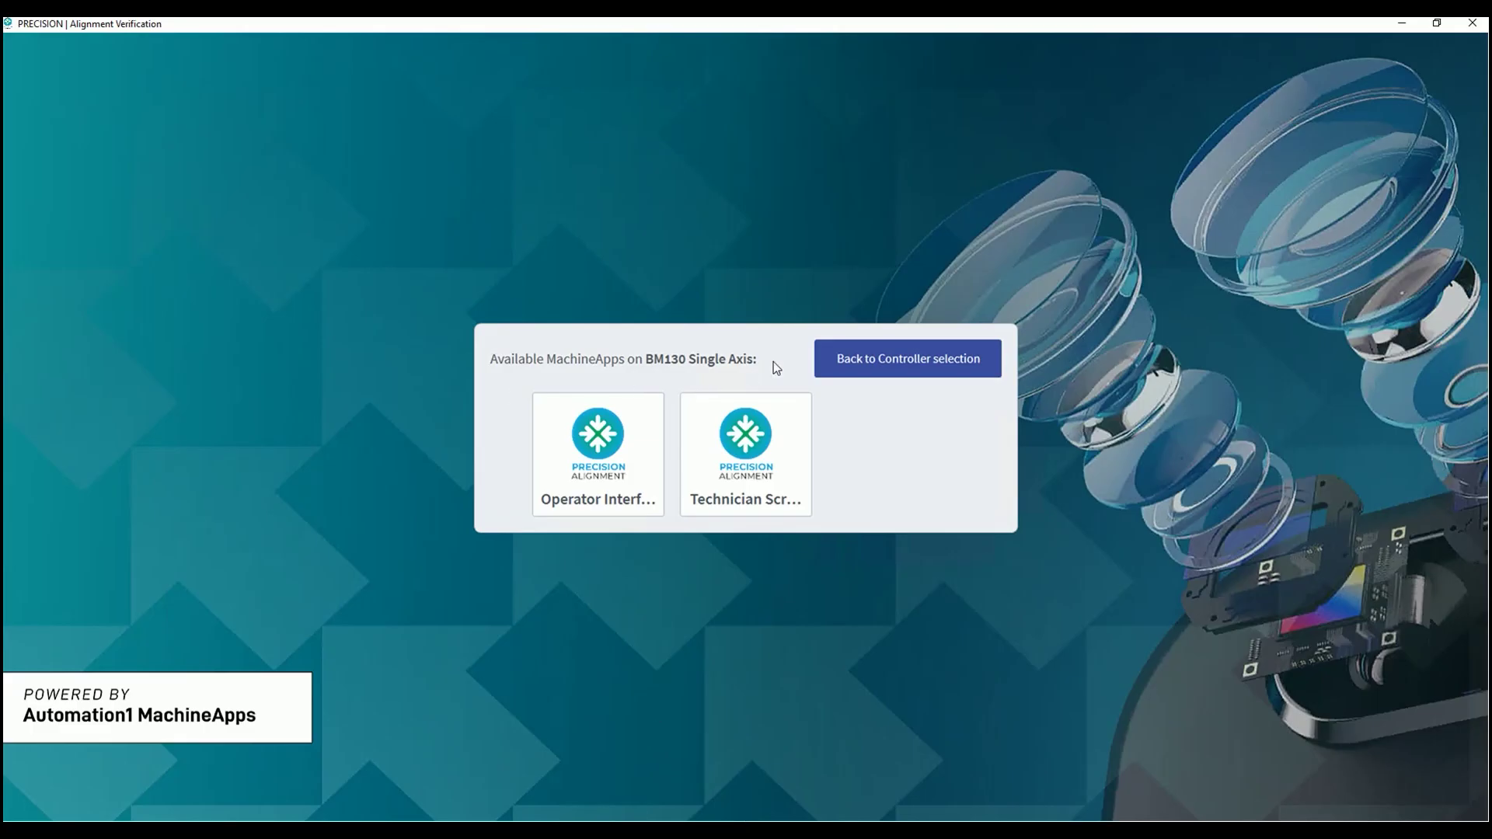
- Sign into BM130 Single Axis with the admin credentials and launch the Operator Interface app
{"action": "left_click", "coordinate": [883, 364]}
{"action": "left_click", "coordinate": [592, 417]}
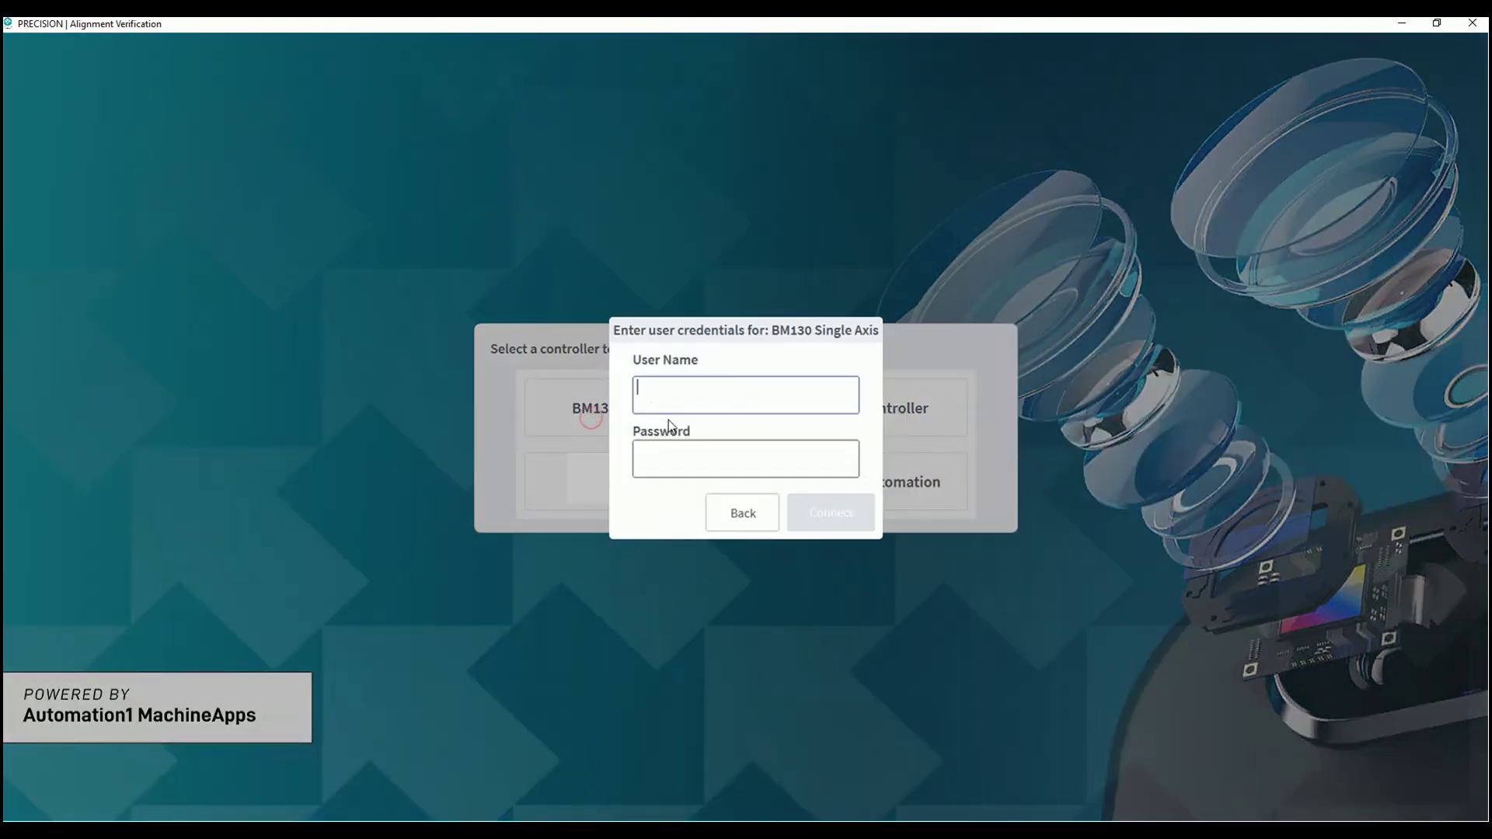
{"action": "left_click", "coordinate": [723, 390]}
{"action": "key", "text": "Tab"}
{"action": "type", "text": "•••••••••••••••••"}
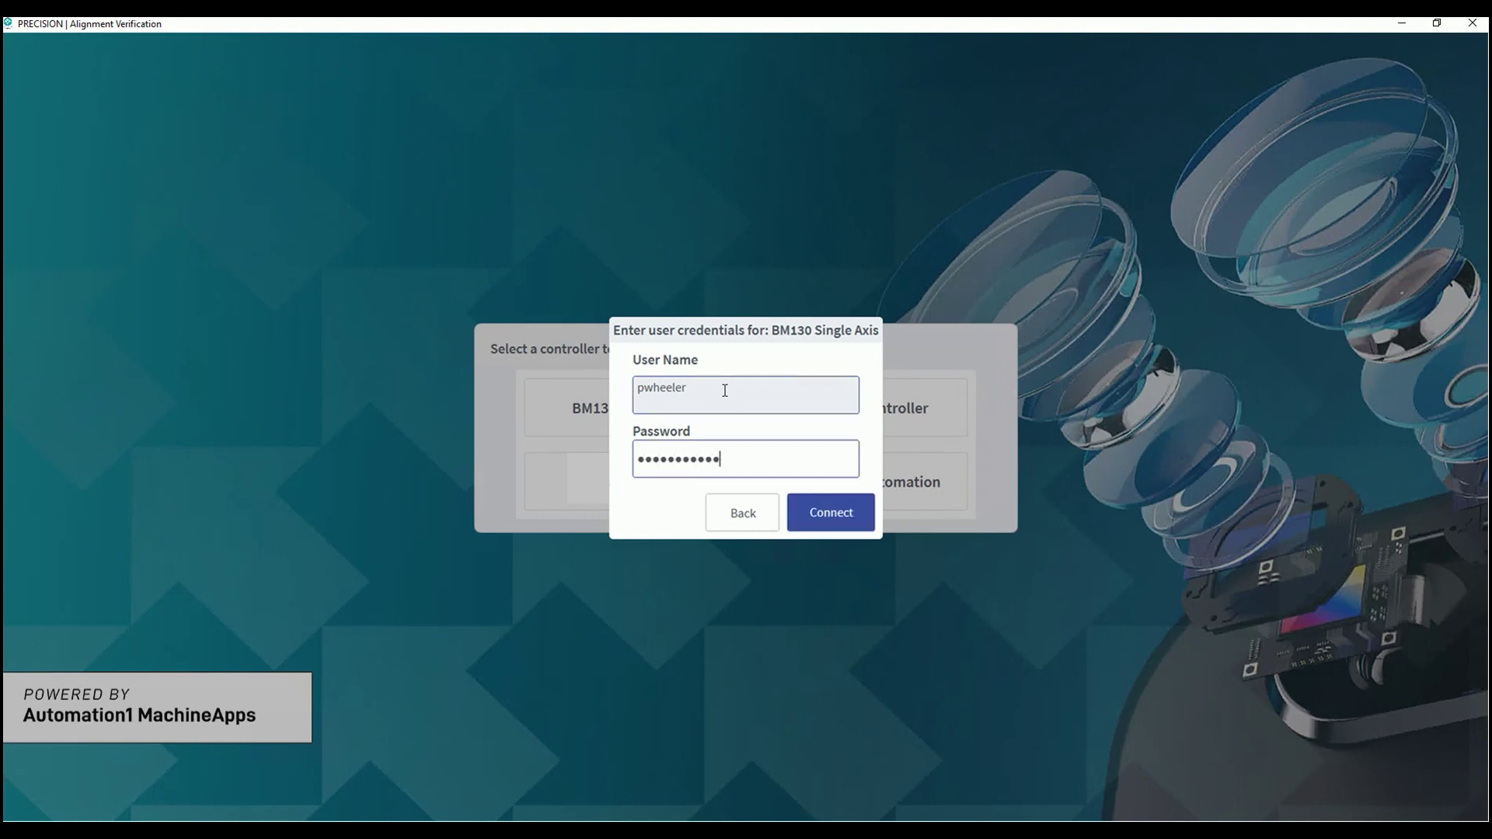
{"action": "key", "text": "Return"}
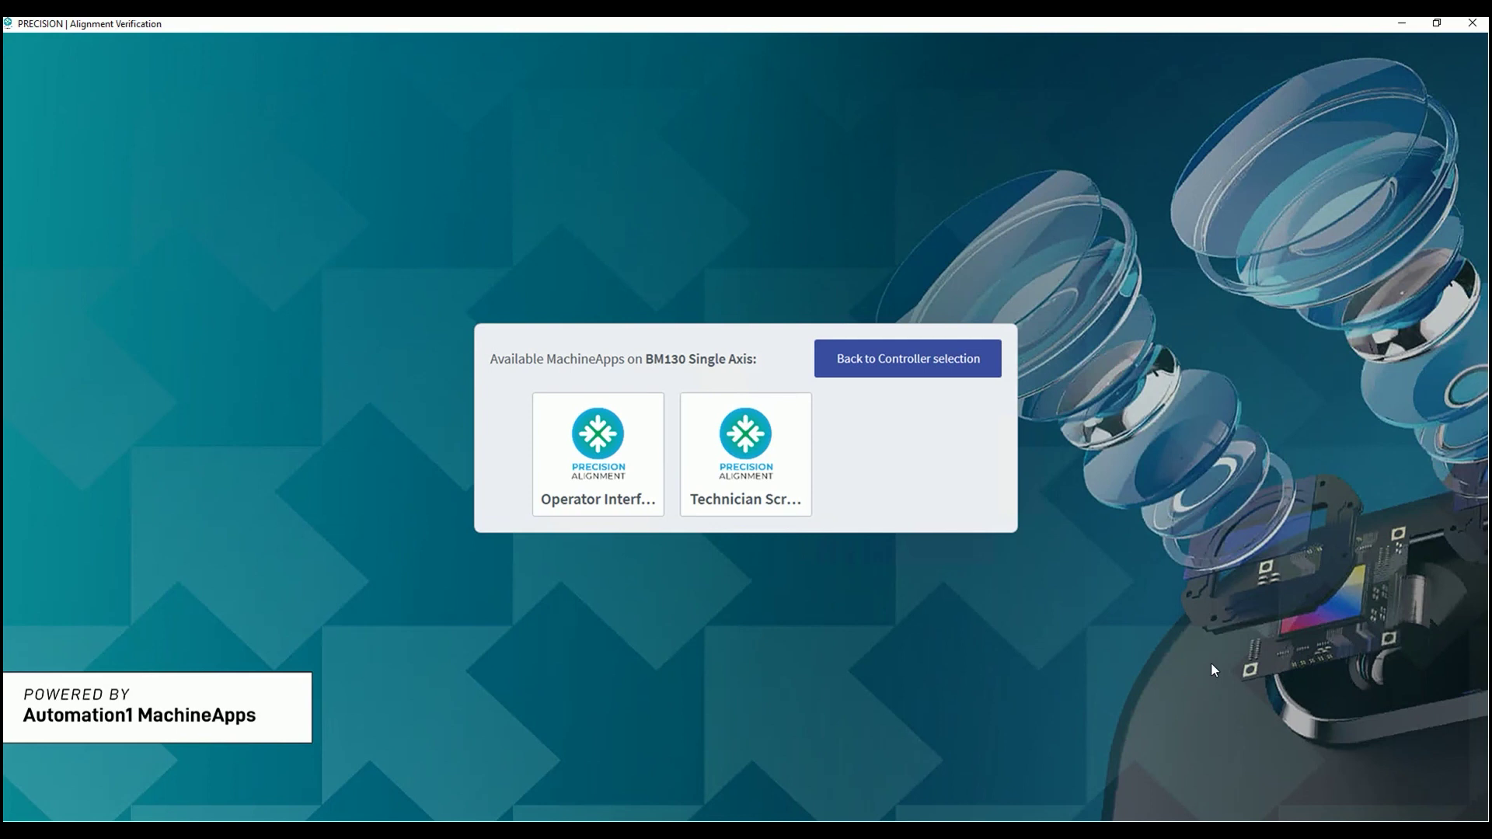
{"action": "left_click", "coordinate": [596, 495]}
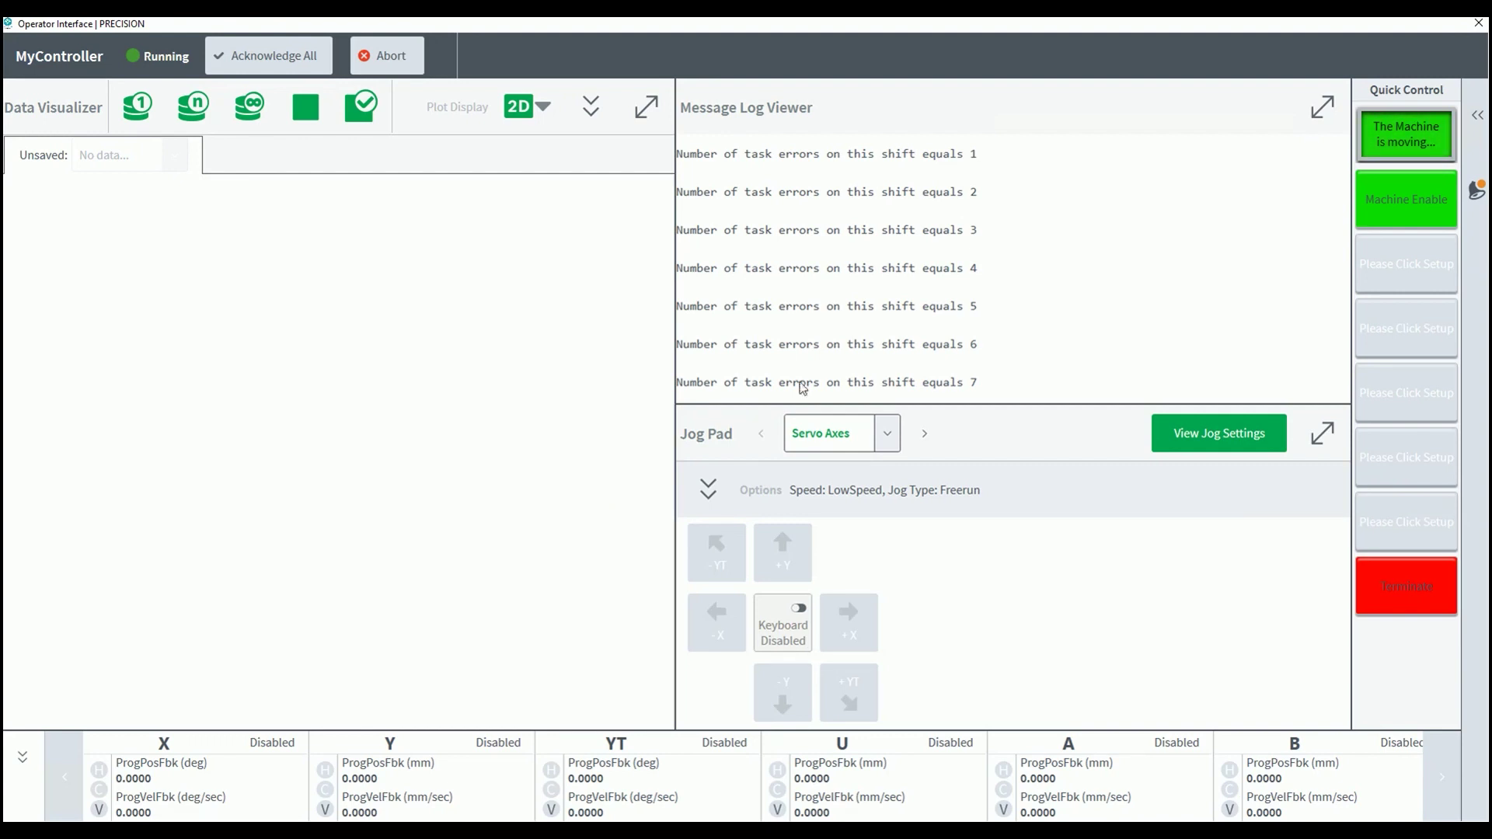
- Launch MachineApps for MyController from Studio
{"action": "left_click", "coordinate": [1478, 22]}
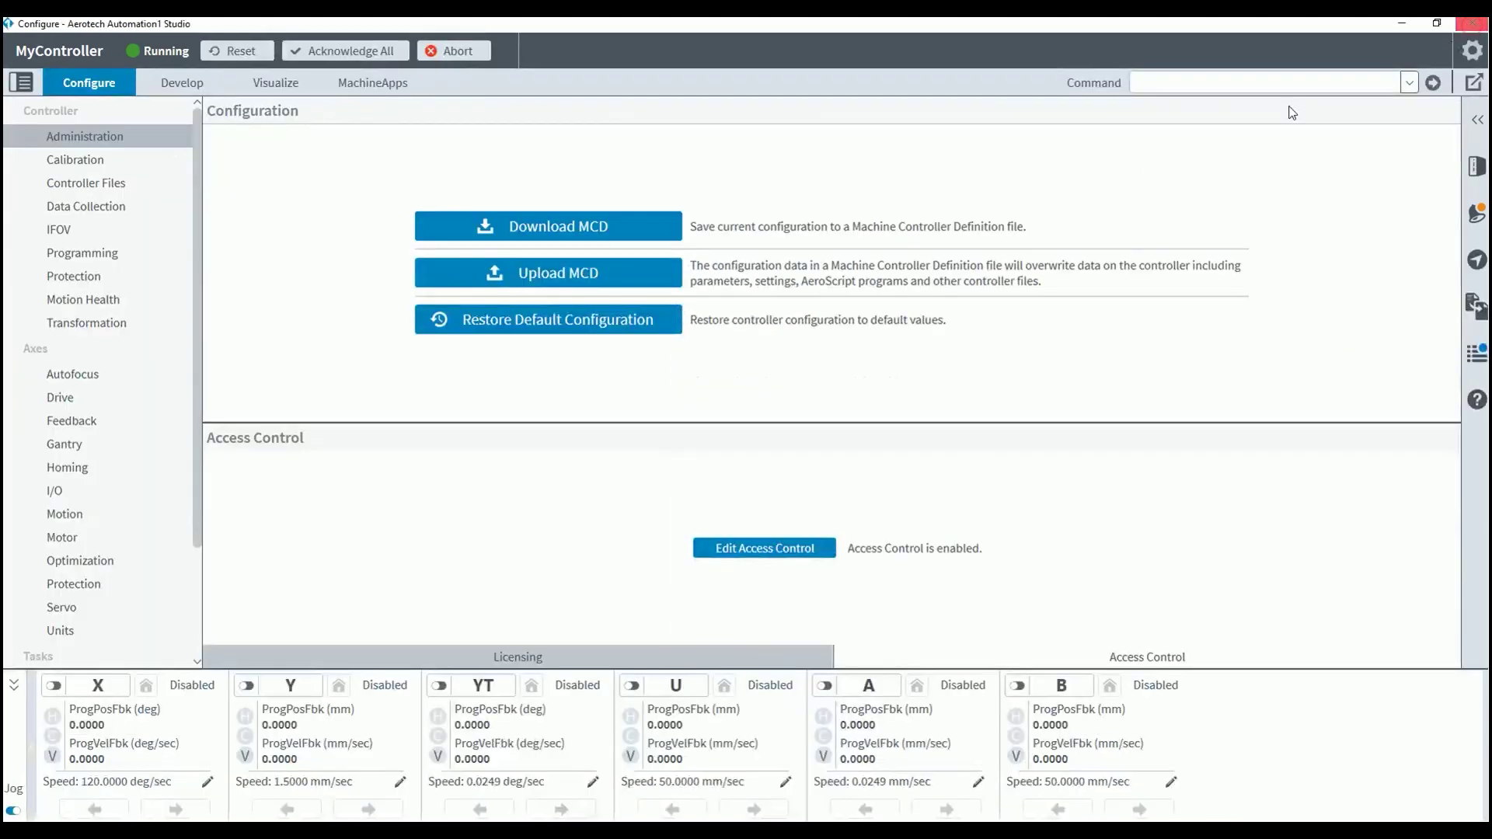